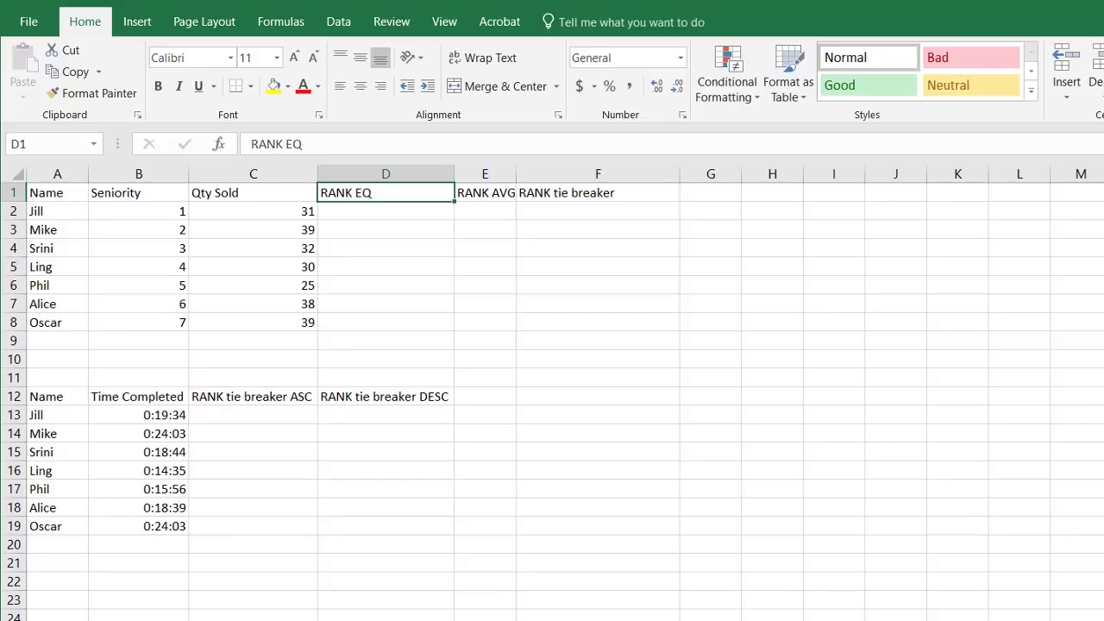
Enter =RANK.EQ(C2,$C$2:$C$8) in D2, ranking Jill's 31 sales as 5
left_click(405, 211)
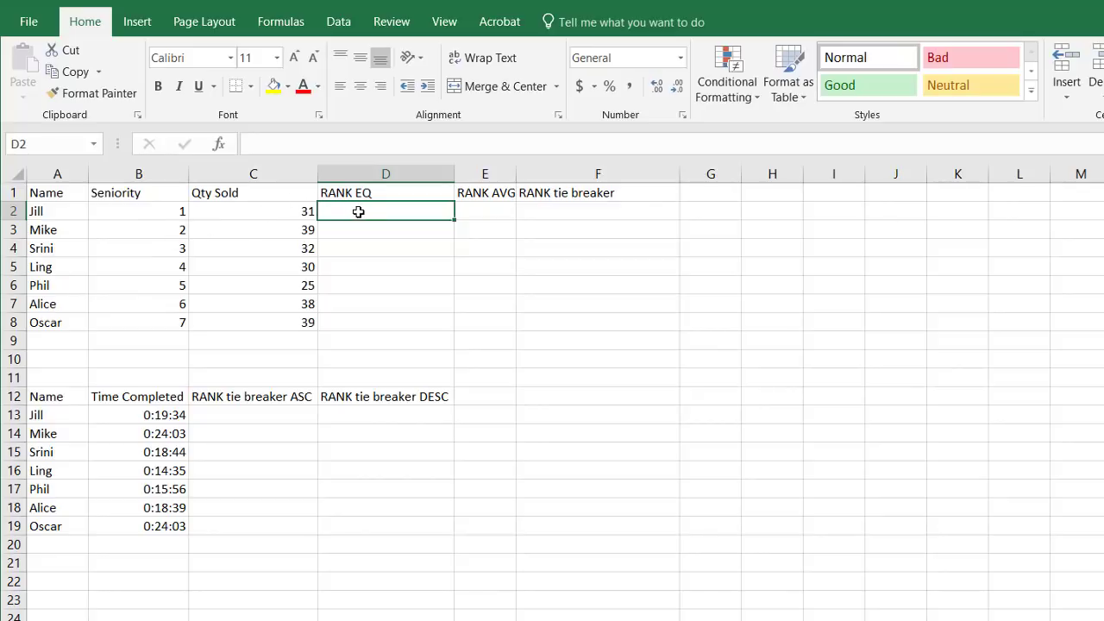
type("=rank")
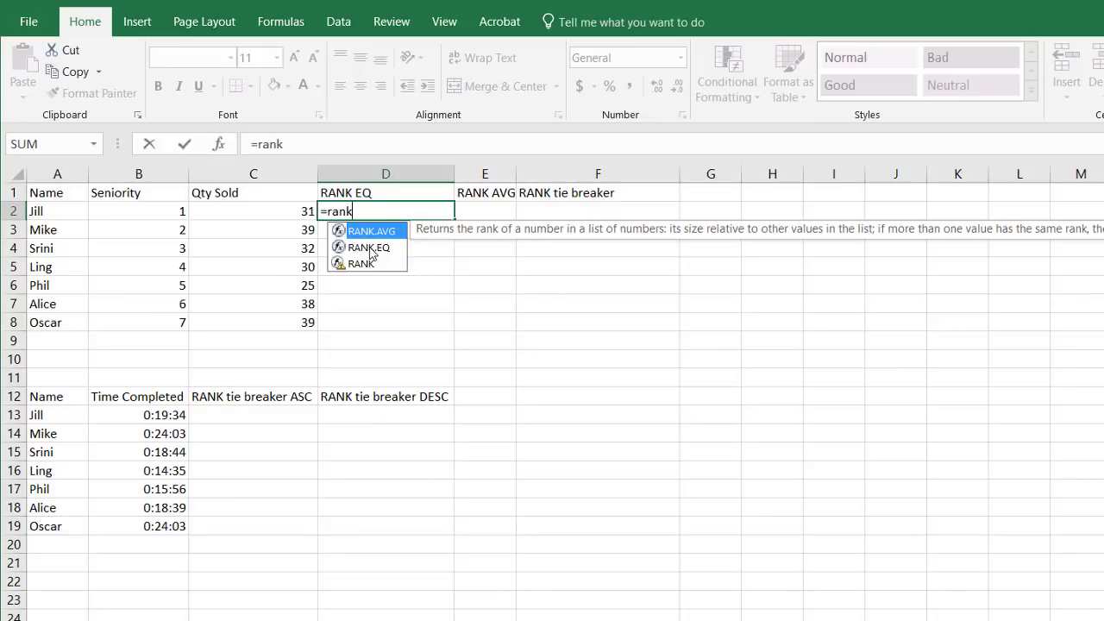
double_click(371, 248)
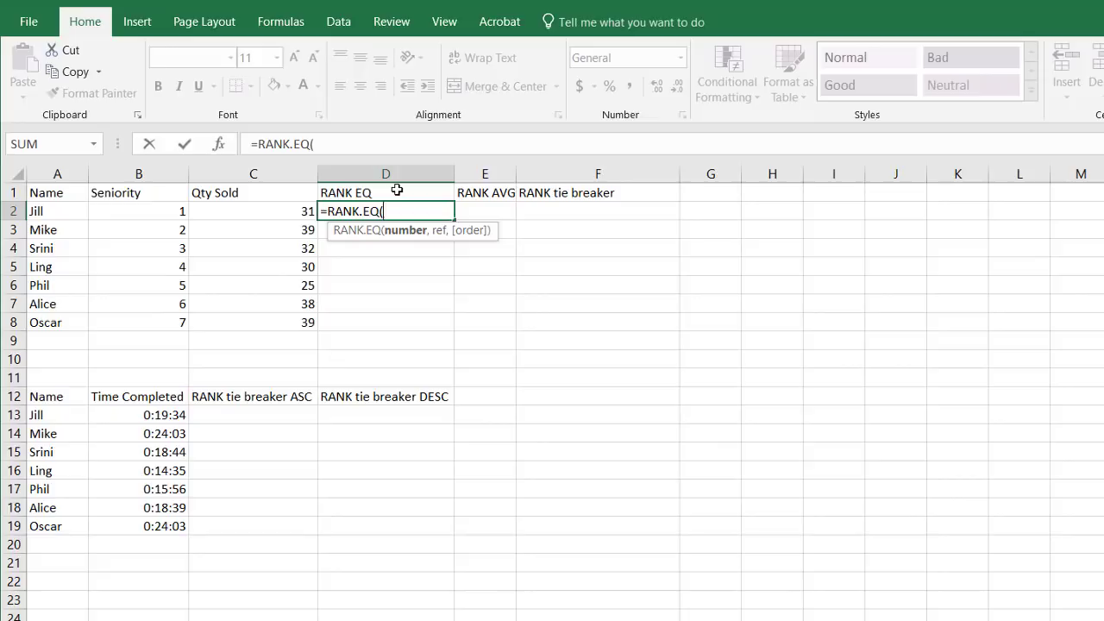
left_click(276, 213)
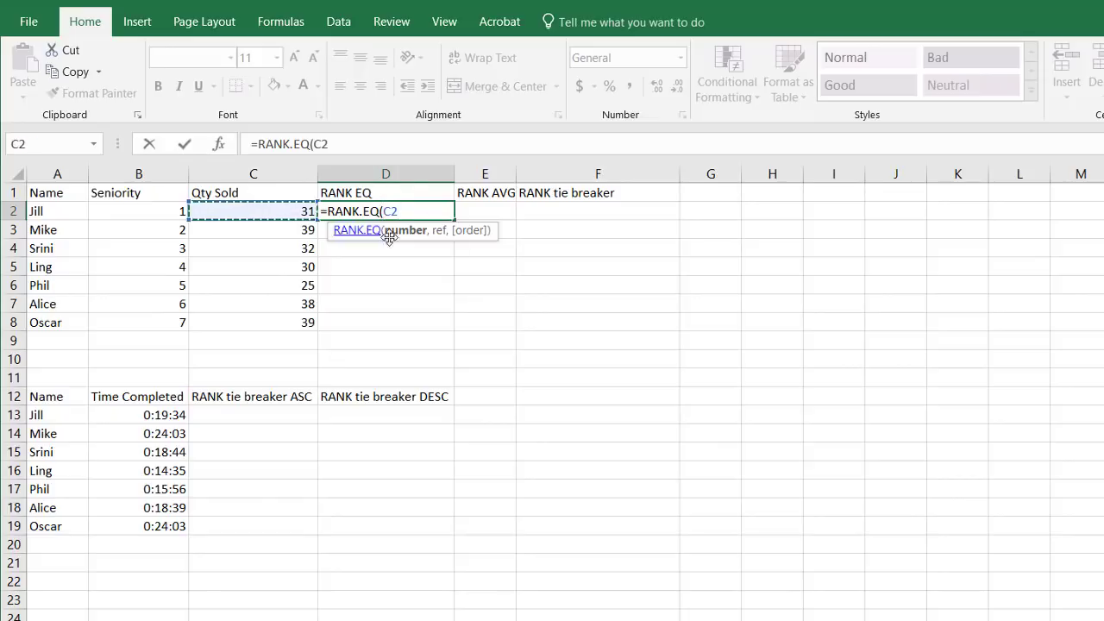
type(",")
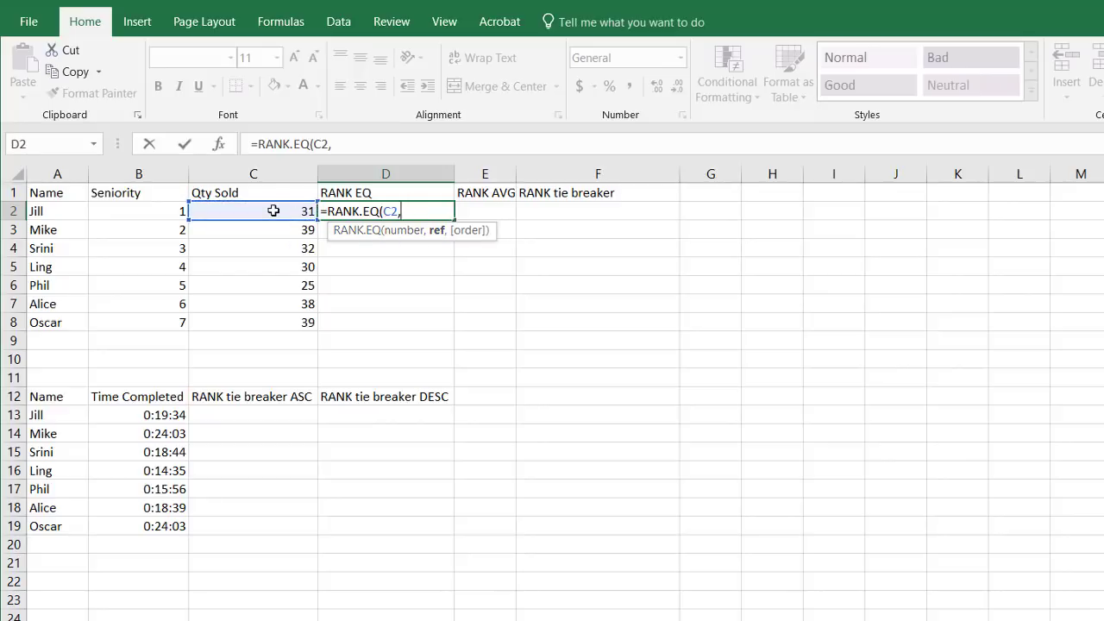
left_click_drag(273, 211, 265, 318)
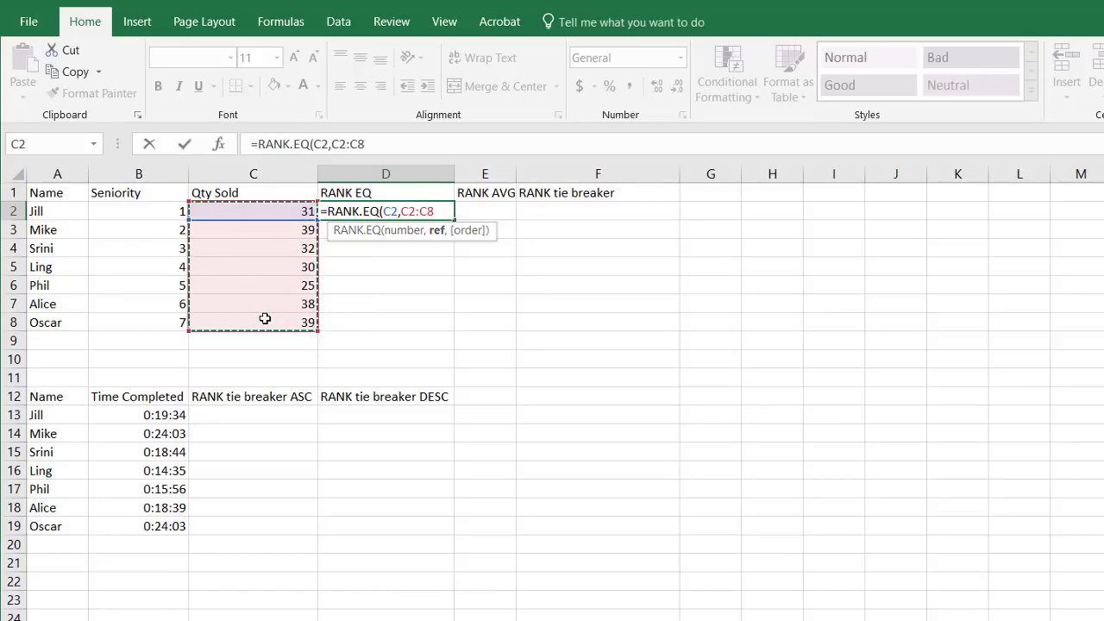
key("F4")
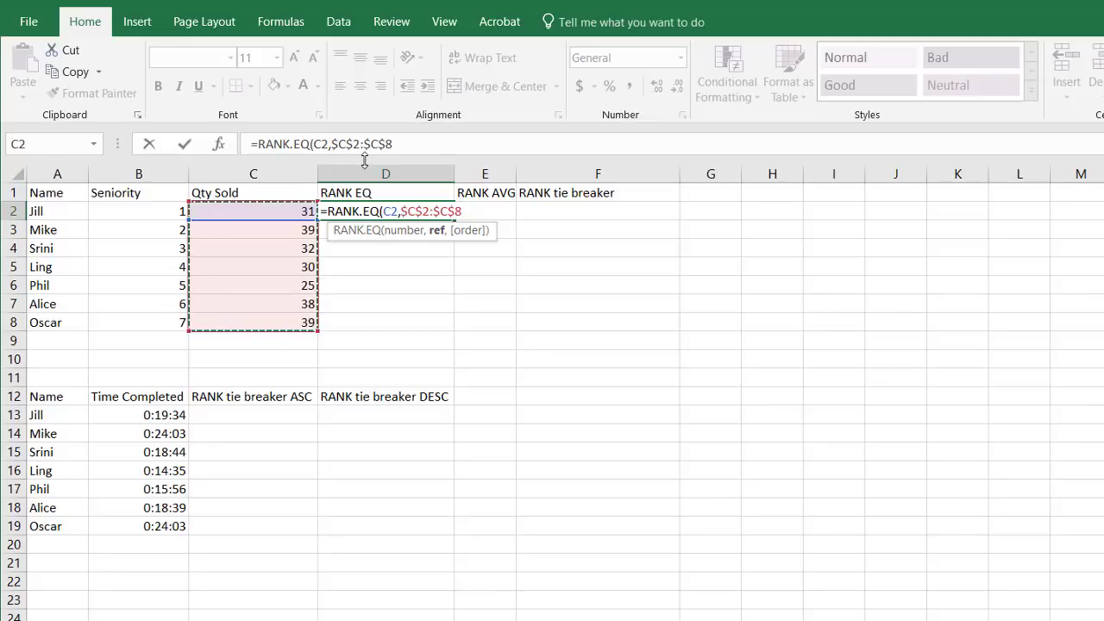
type(")")
key("Return")
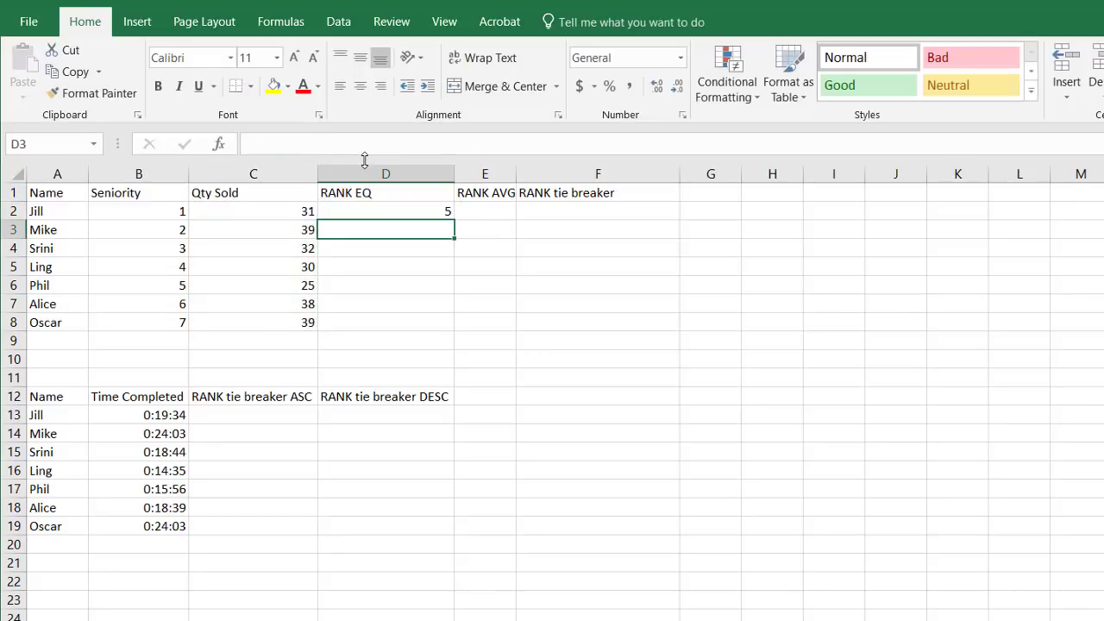
Copy the RANK.EQ formula down D2:D8, check D3 and D8, and autofit column E
left_click(413, 214)
double_click(453, 218)
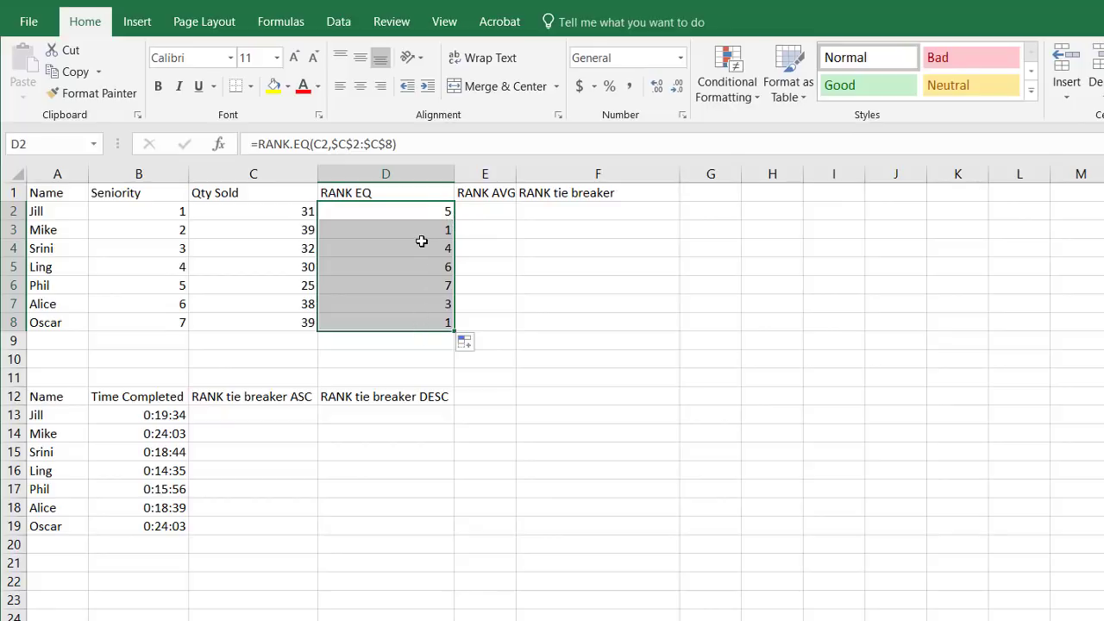
left_click(422, 231)
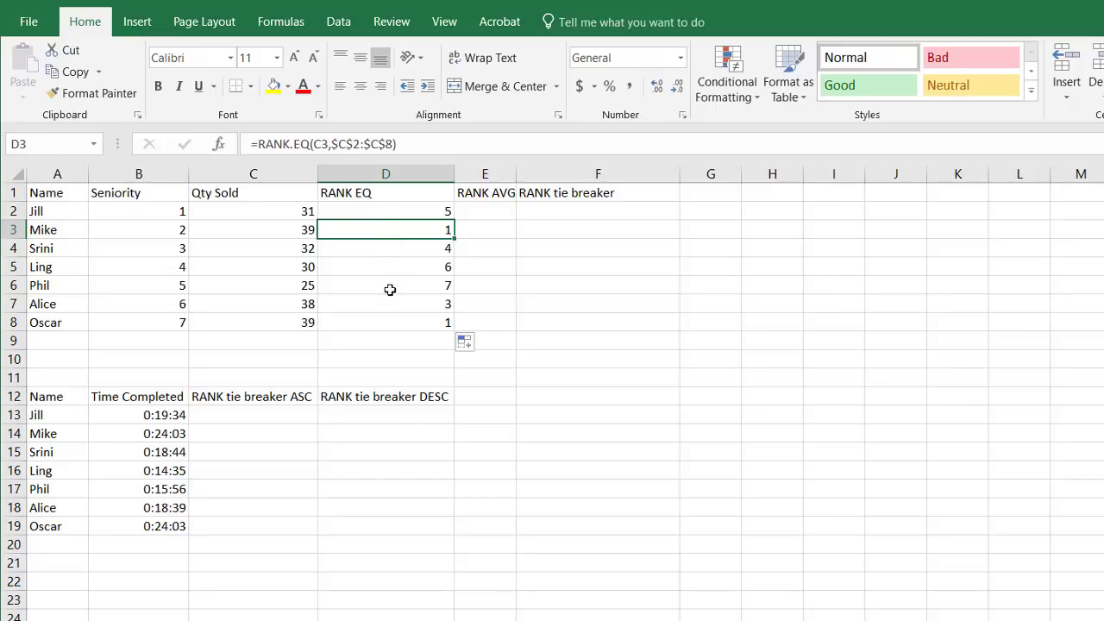
left_click(386, 319)
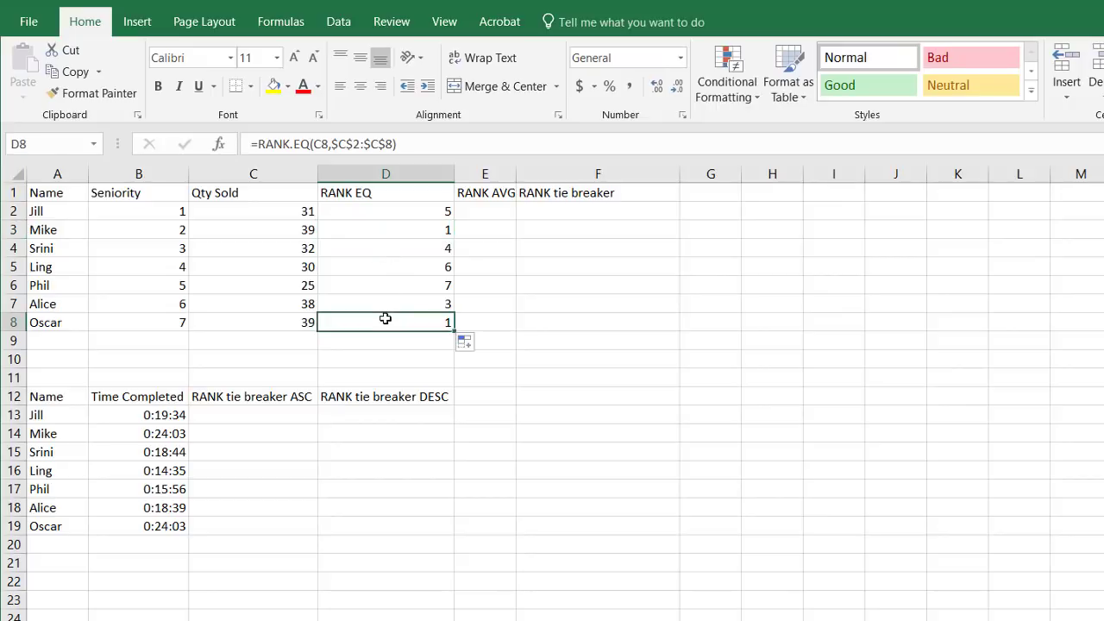
left_click(399, 227)
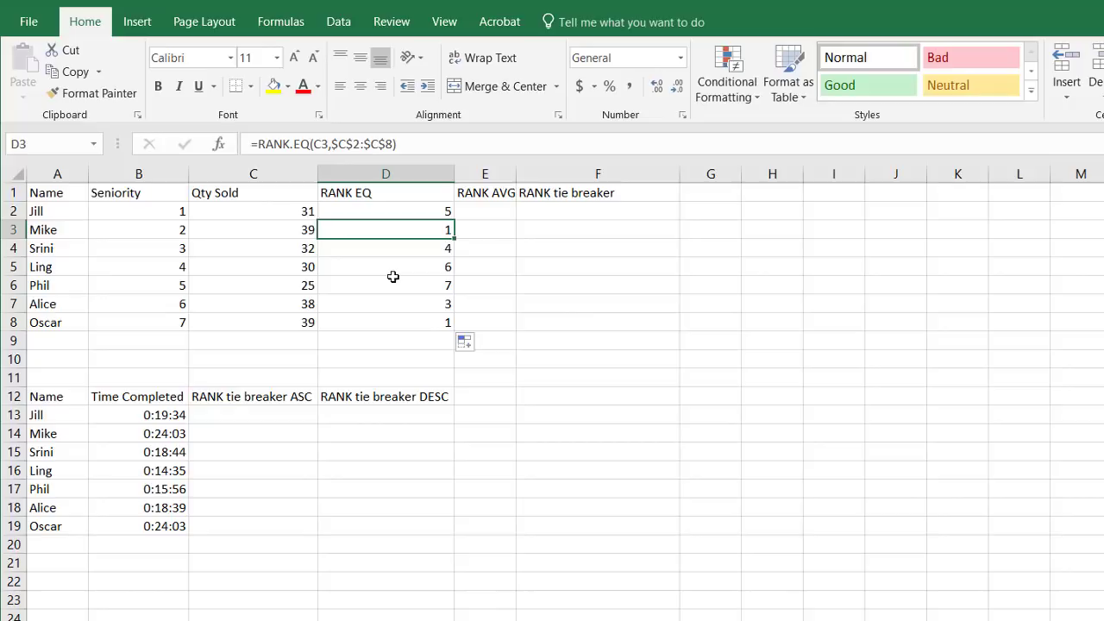
left_click(388, 324)
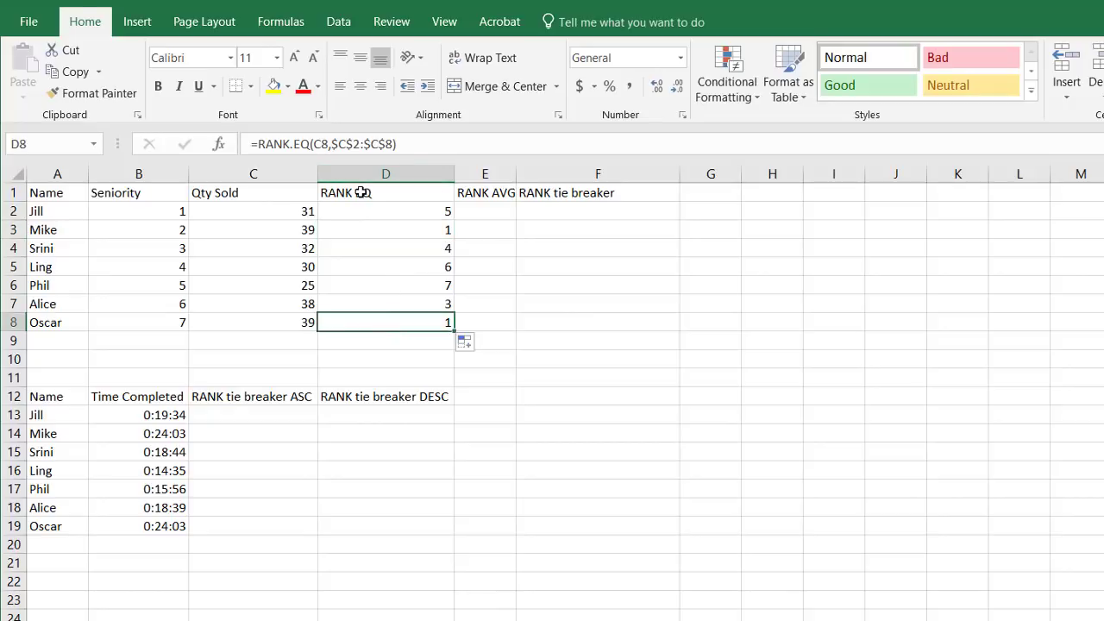
double_click(515, 174)
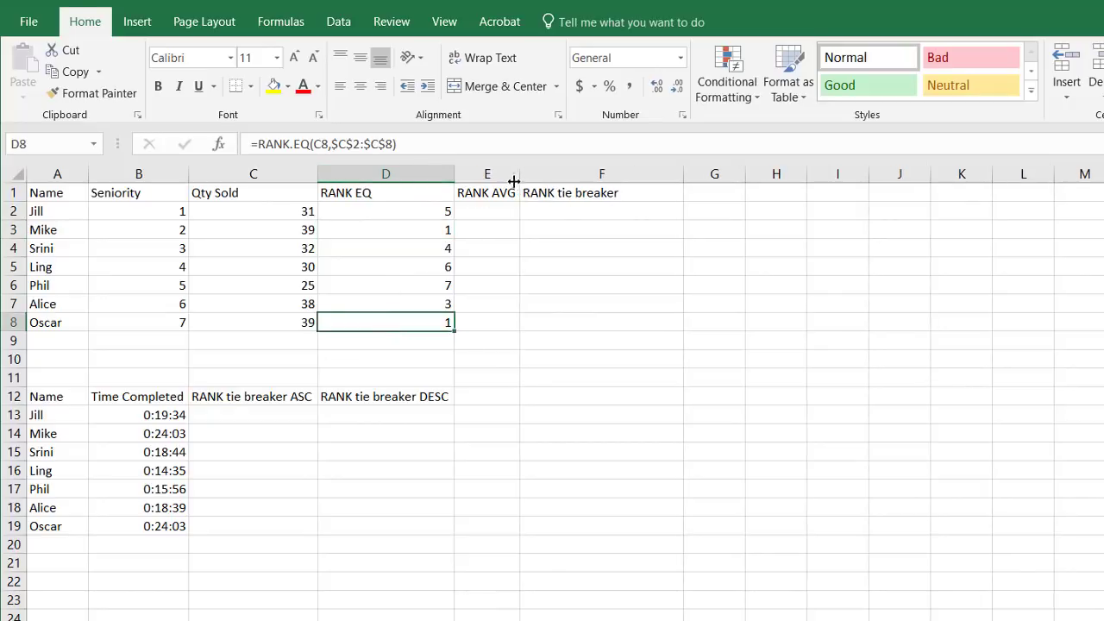
Enter =RANK.AVG(C2,$C$2:$C$8) in E2, returning 5 for Jill's 31 sales
left_click(498, 211)
type("=rna")
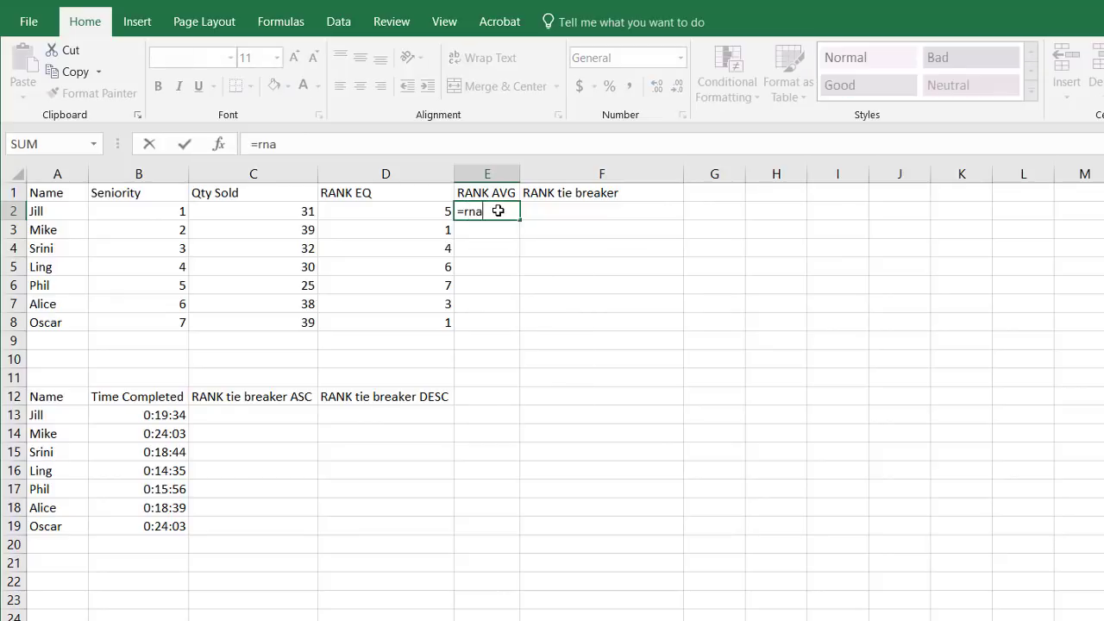
key("BackSpace")
key("BackSpace")
type("ank")
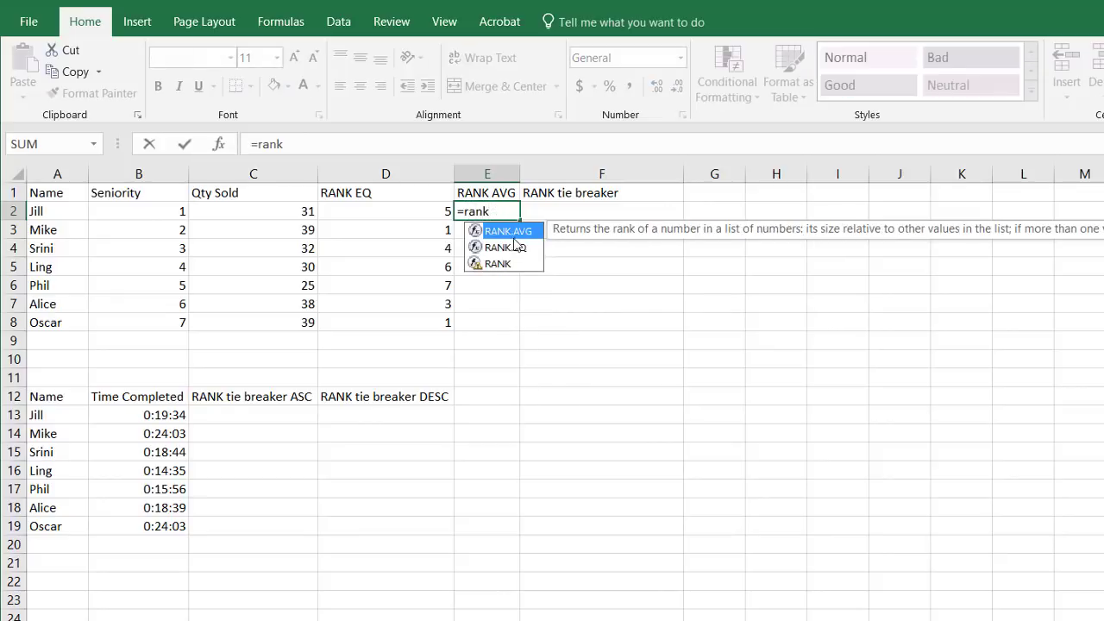
double_click(509, 231)
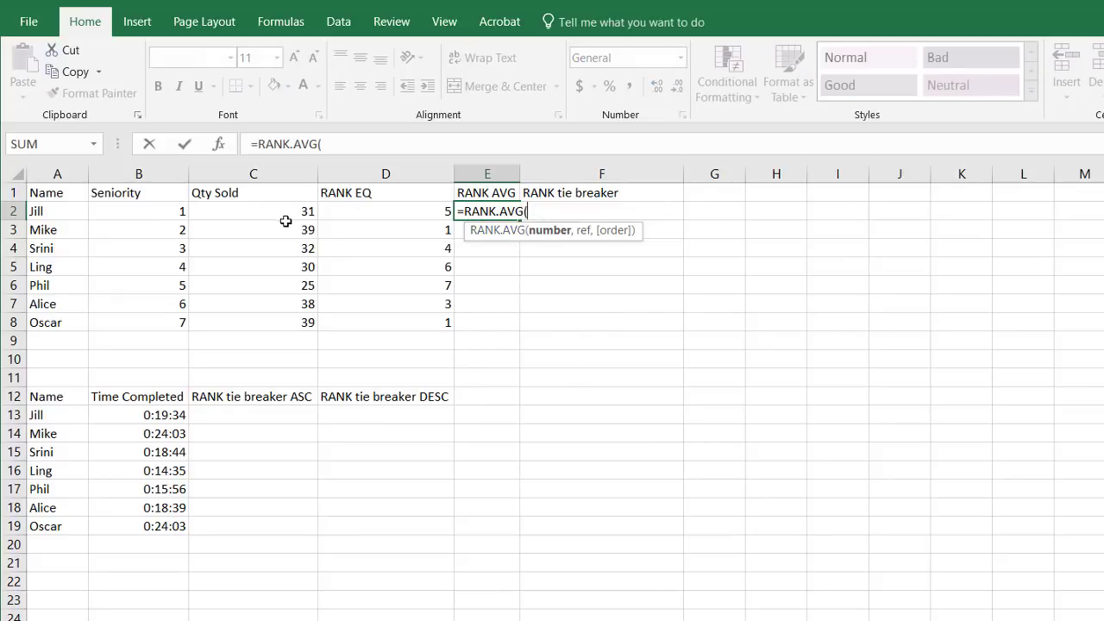
left_click(259, 211)
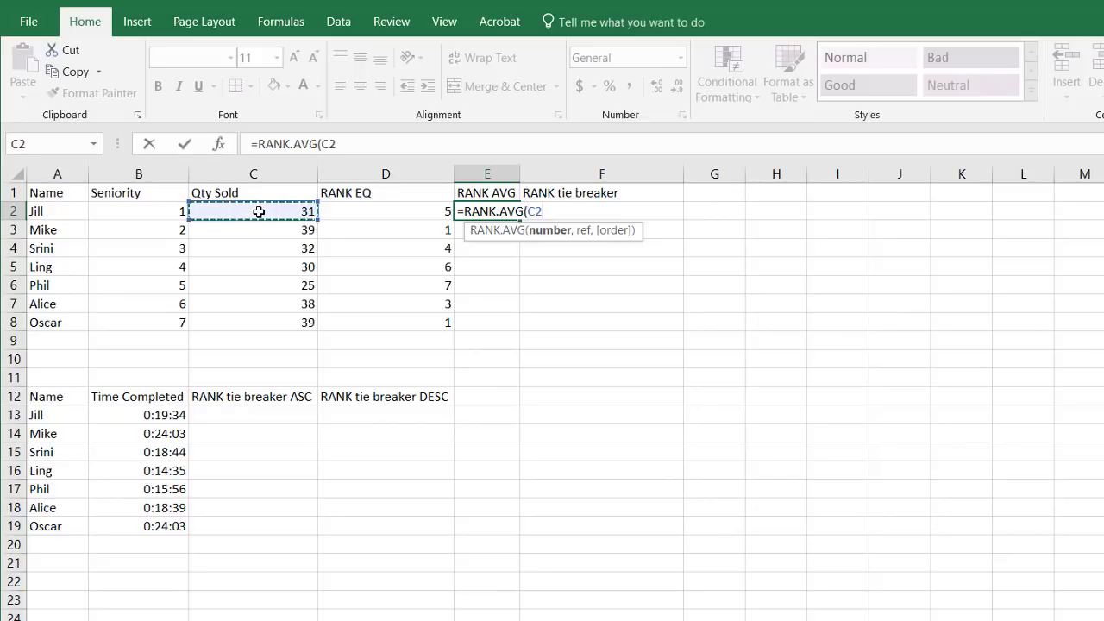
type(",")
left_click_drag(259, 212, 257, 323)
key("F4")
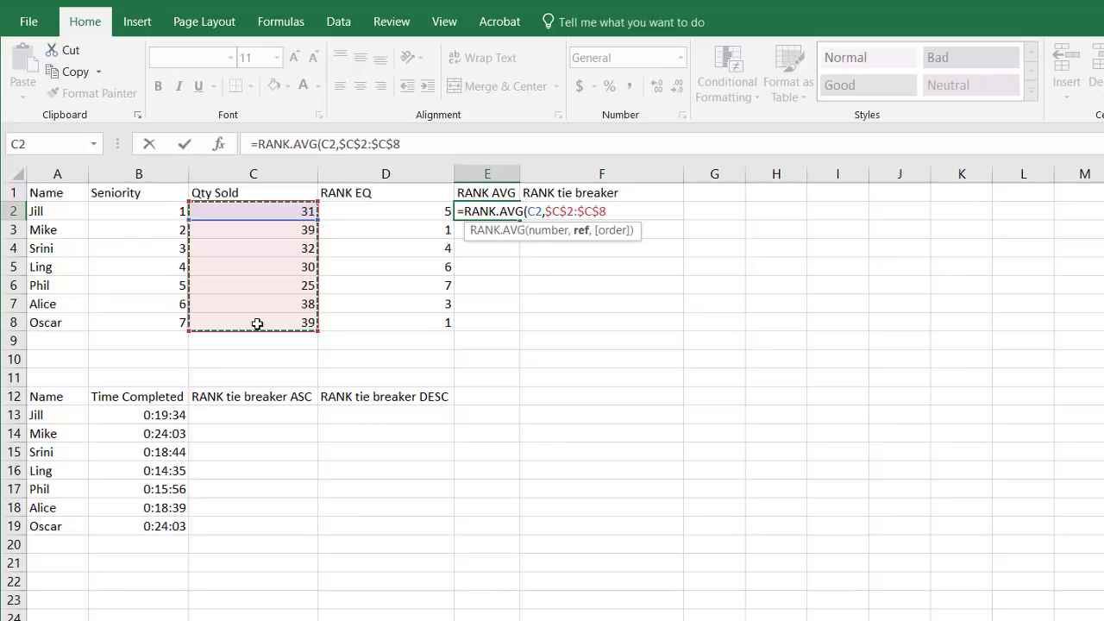
type(")")
key("Return")
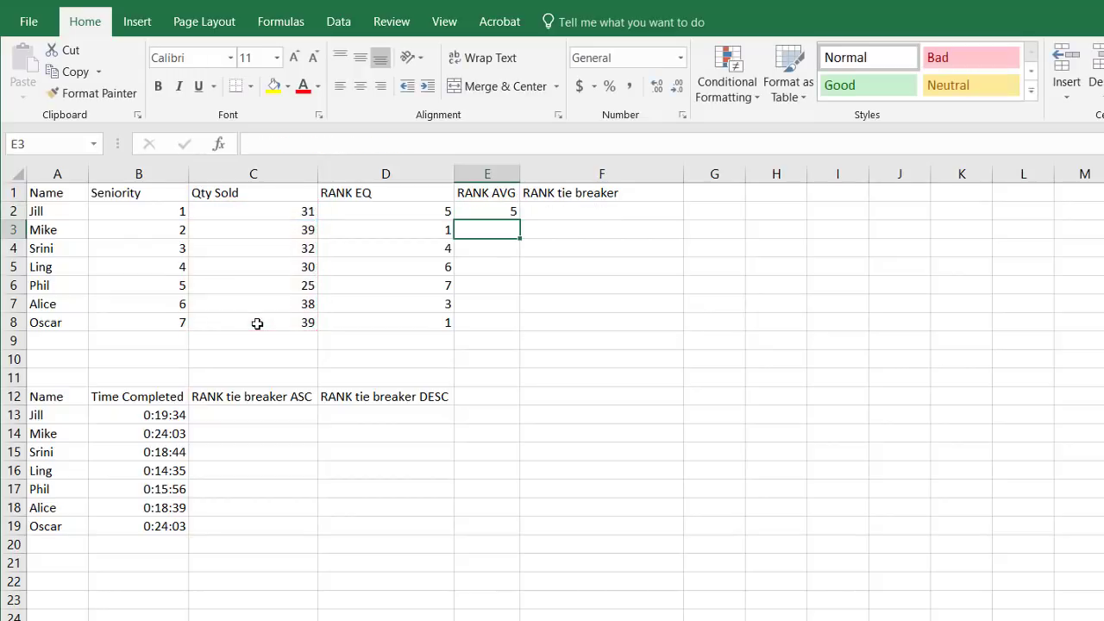
left_click(487, 210)
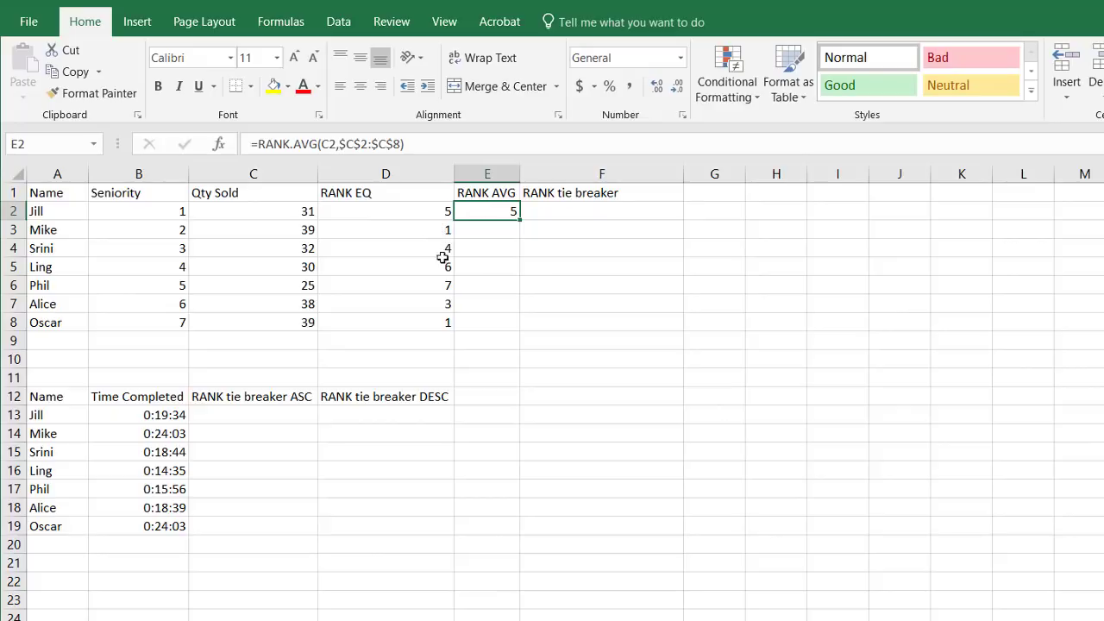
Fill the RANK.AVG formula down to E8 so both tied 39s show 1.5, then compare cells
double_click(521, 221)
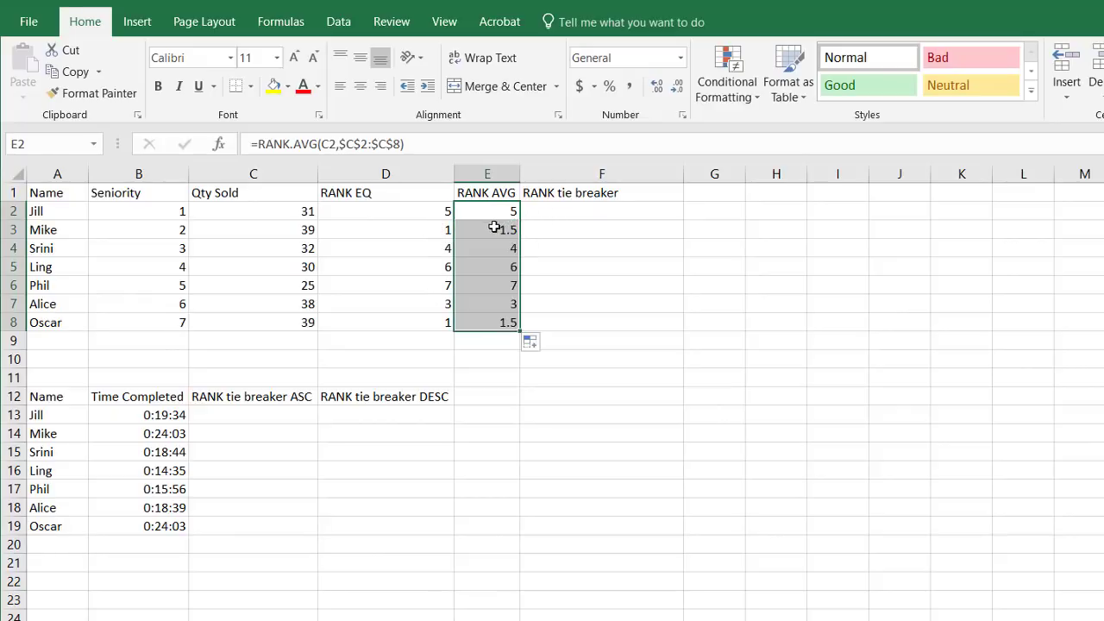
left_click(503, 229)
left_click(483, 321)
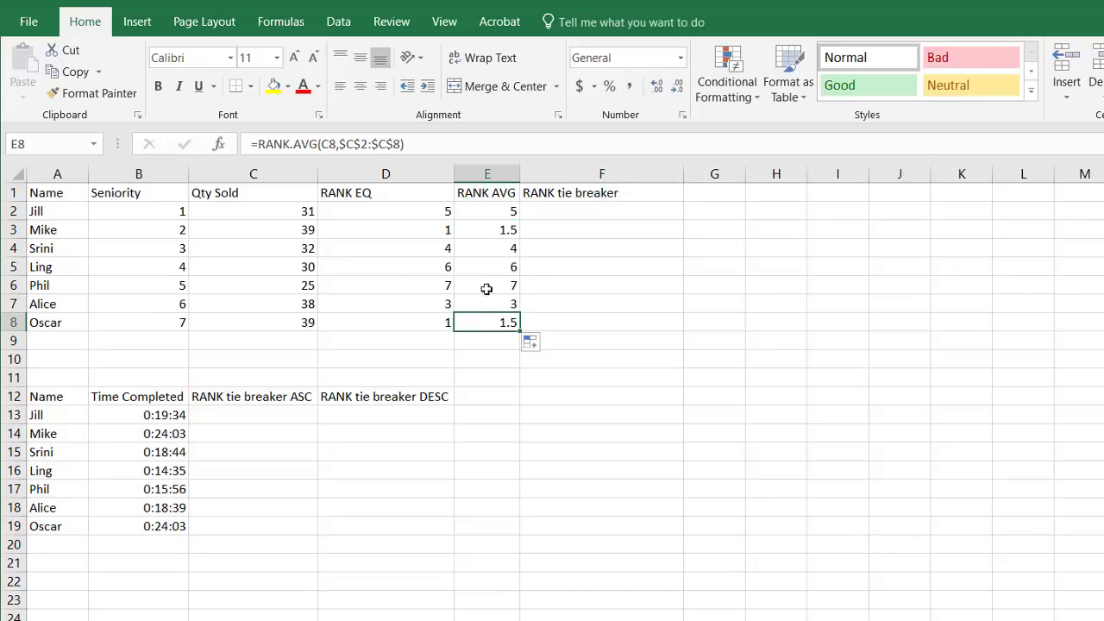
left_click(491, 229)
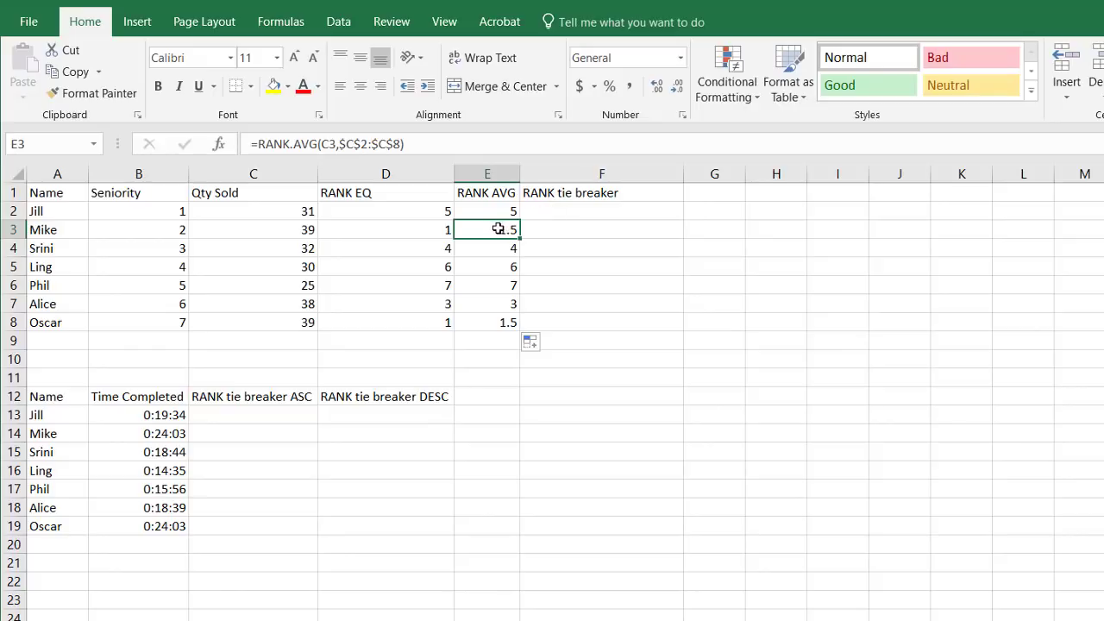
left_click(483, 320)
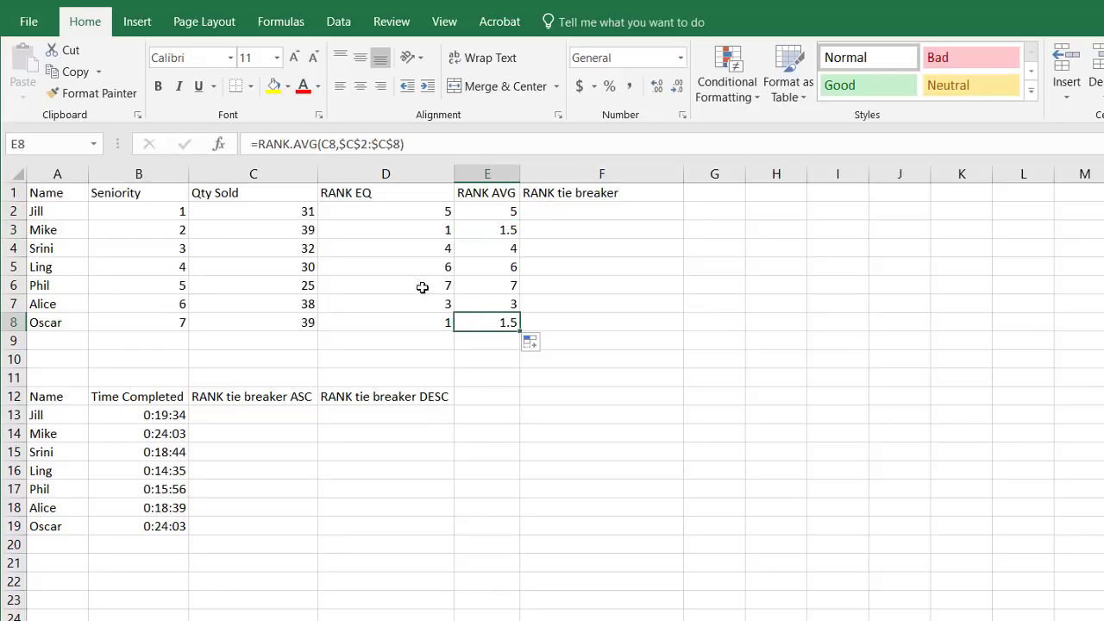
left_click(137, 231)
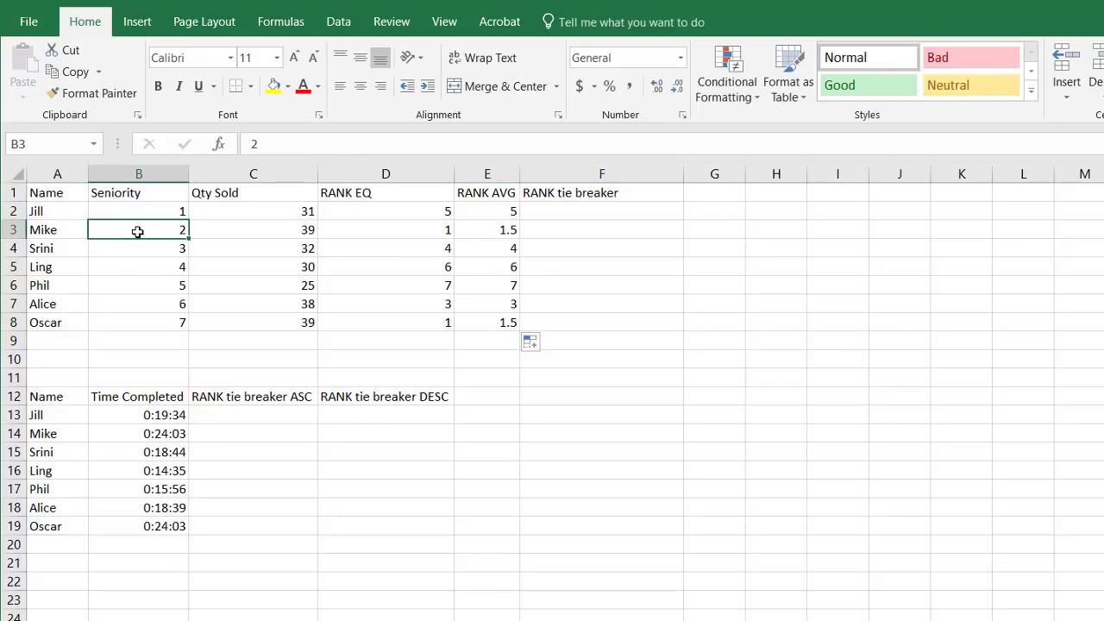
left_click(264, 320)
Start F2's formula with RANK.EQ(C2,$C$2:$C$8) as the base rank
left_click(590, 210)
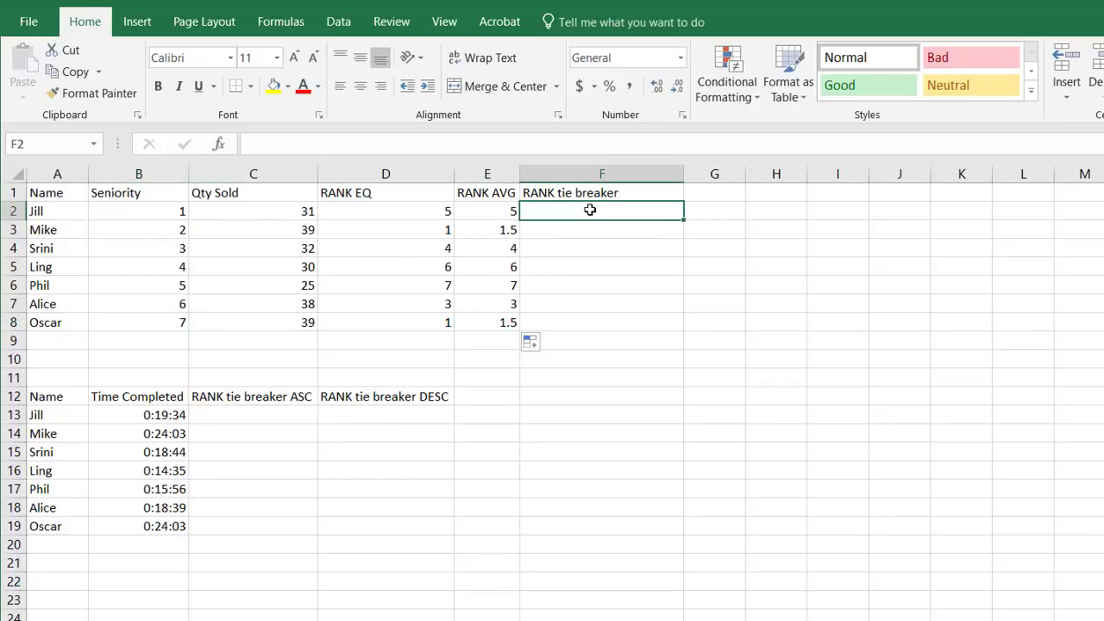
type("=ran")
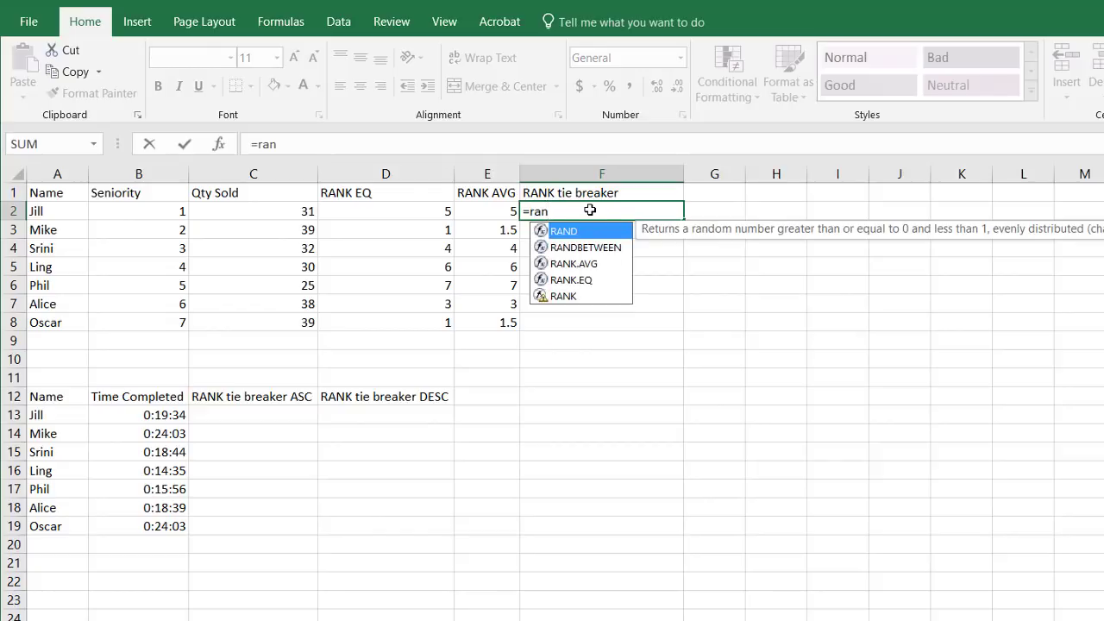
type("k")
key("Tab")
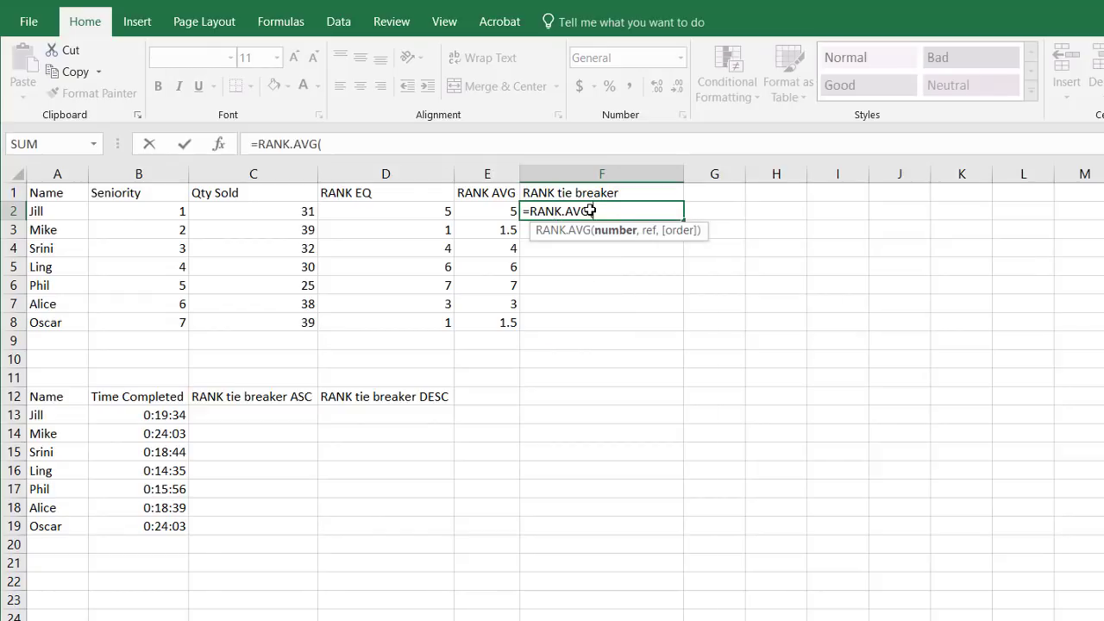
key("BackSpace")
key("BackSpace")
key("BackSpace")
key("BackSpace")
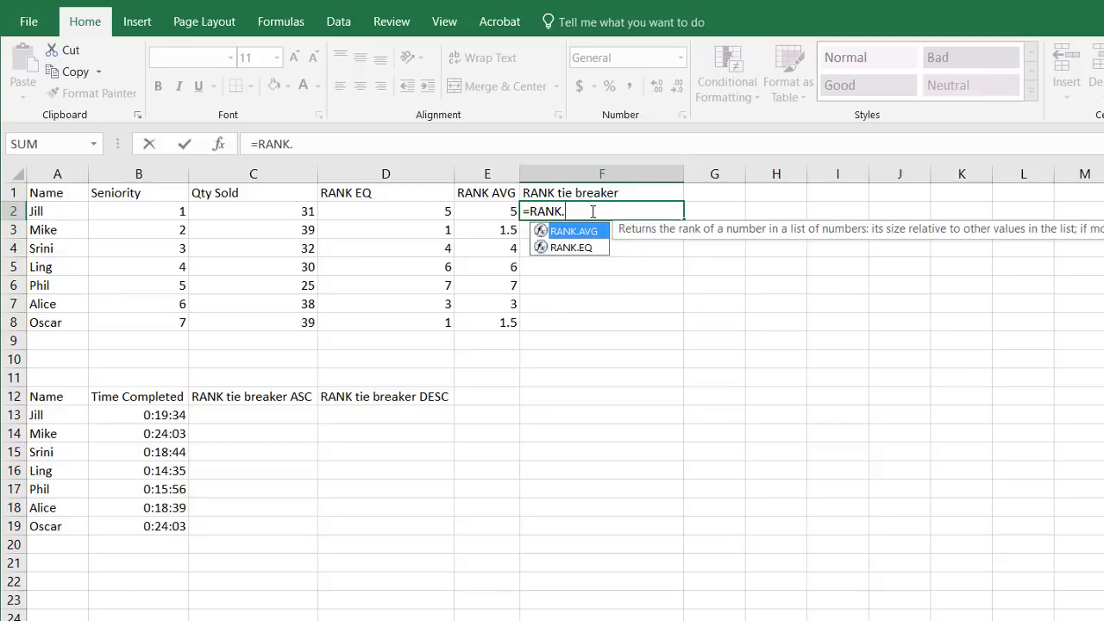
double_click(569, 247)
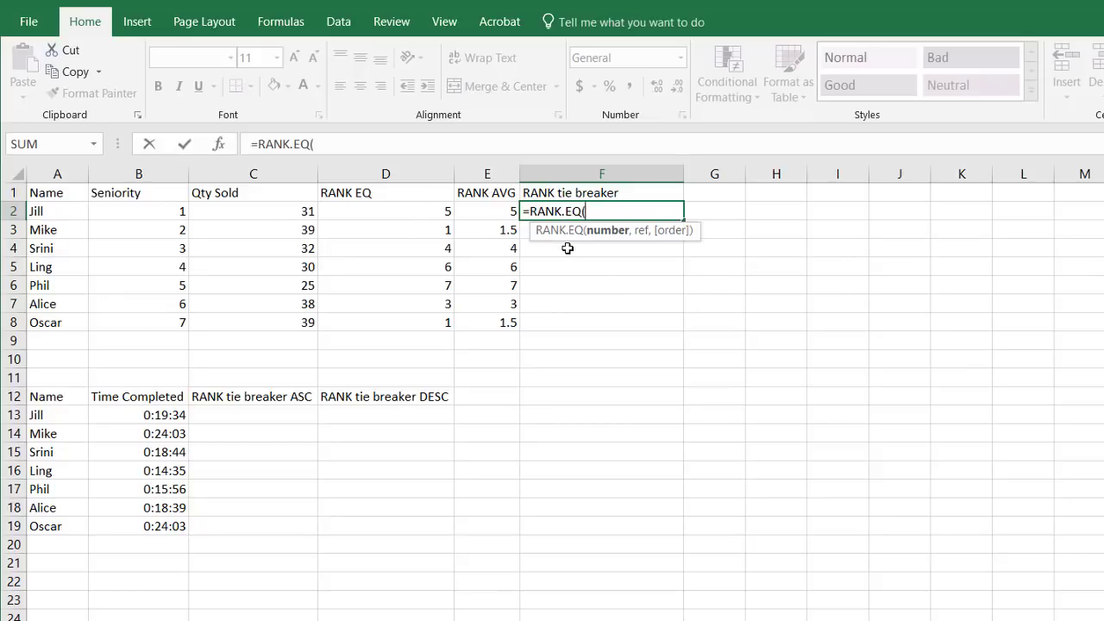
left_click(287, 211)
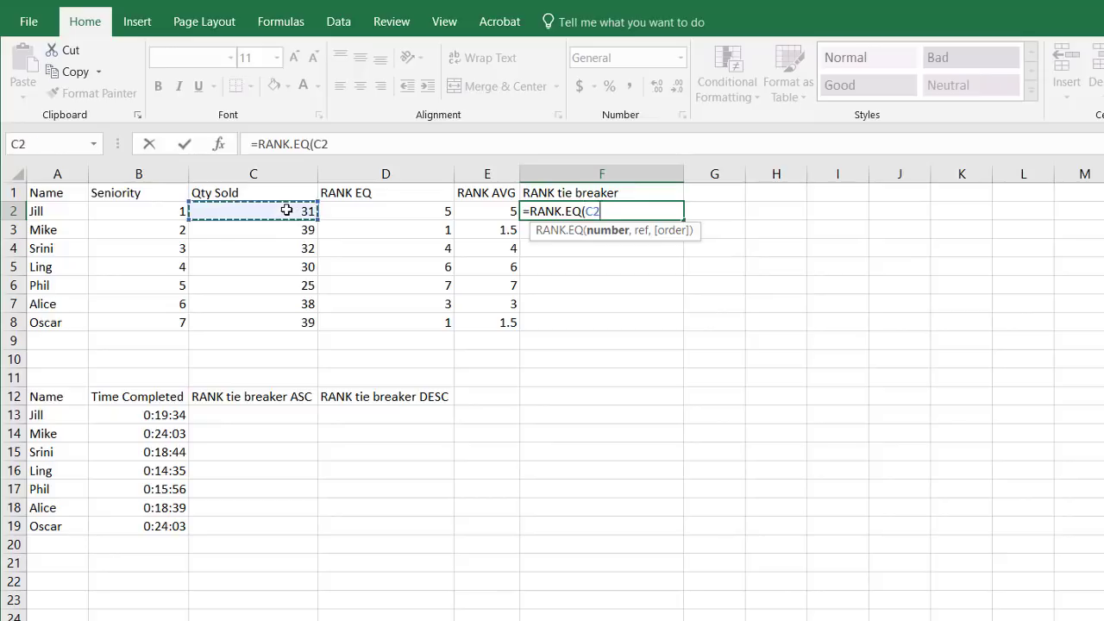
type(",")
left_click_drag(287, 210, 291, 318)
key("F4")
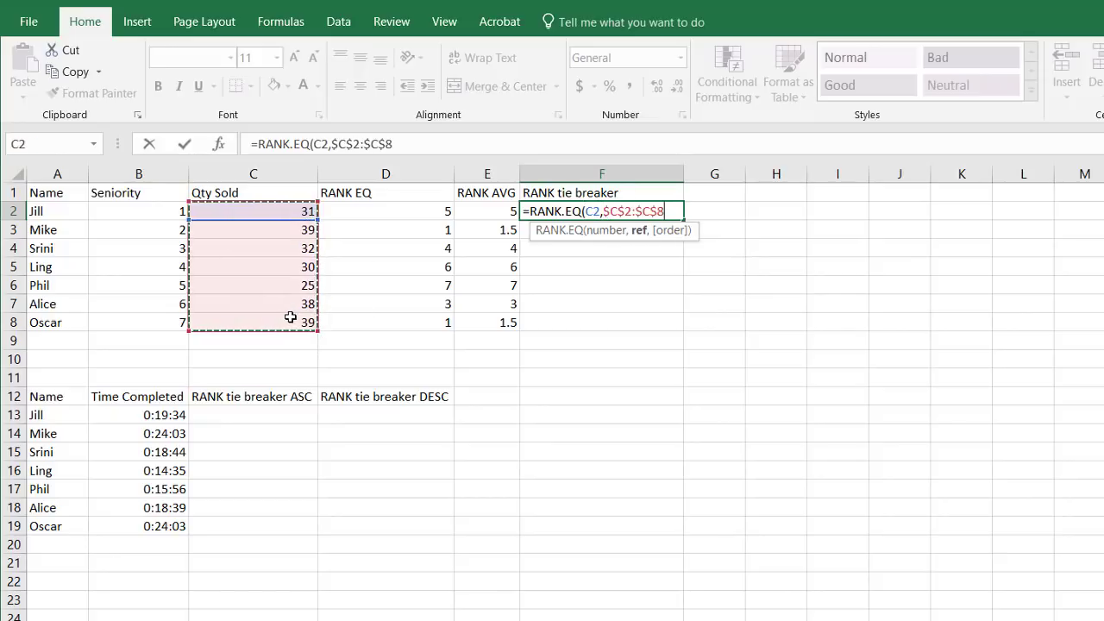
Append +COUNTIF($C$2:C2,C2)-1 to complete the tie-breaker formula in F2, giving 5
type(")")
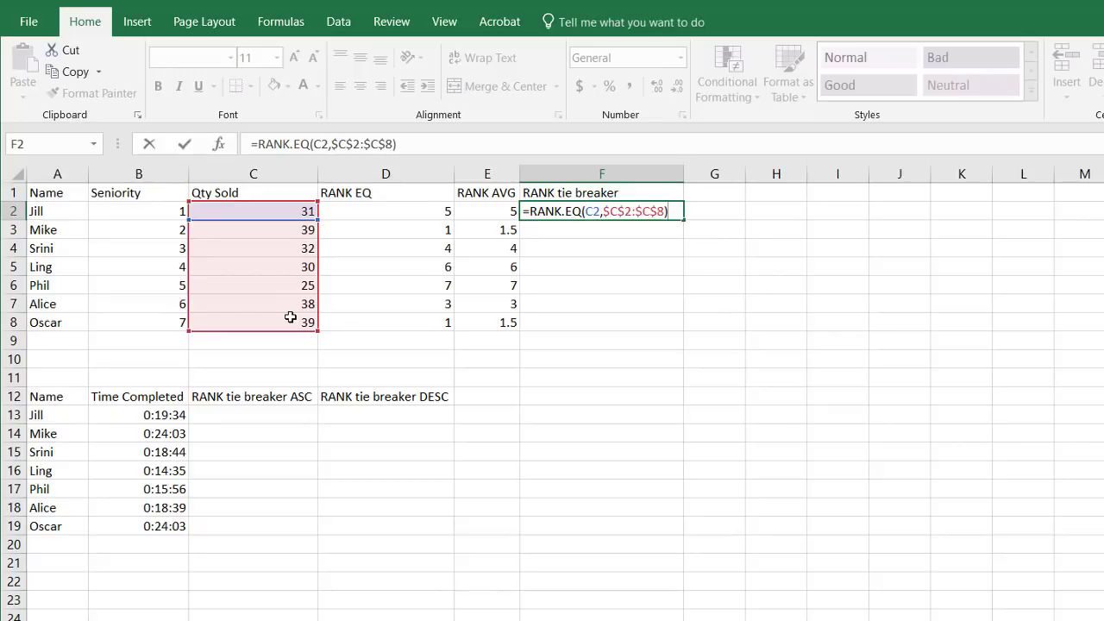
type("+counti")
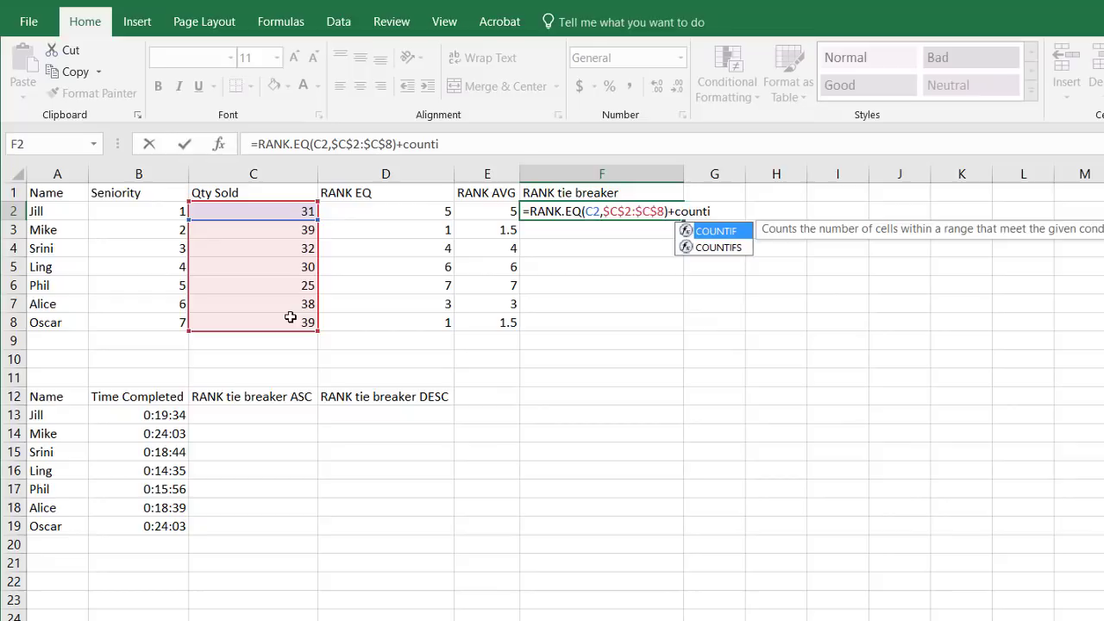
type("f")
key("Tab")
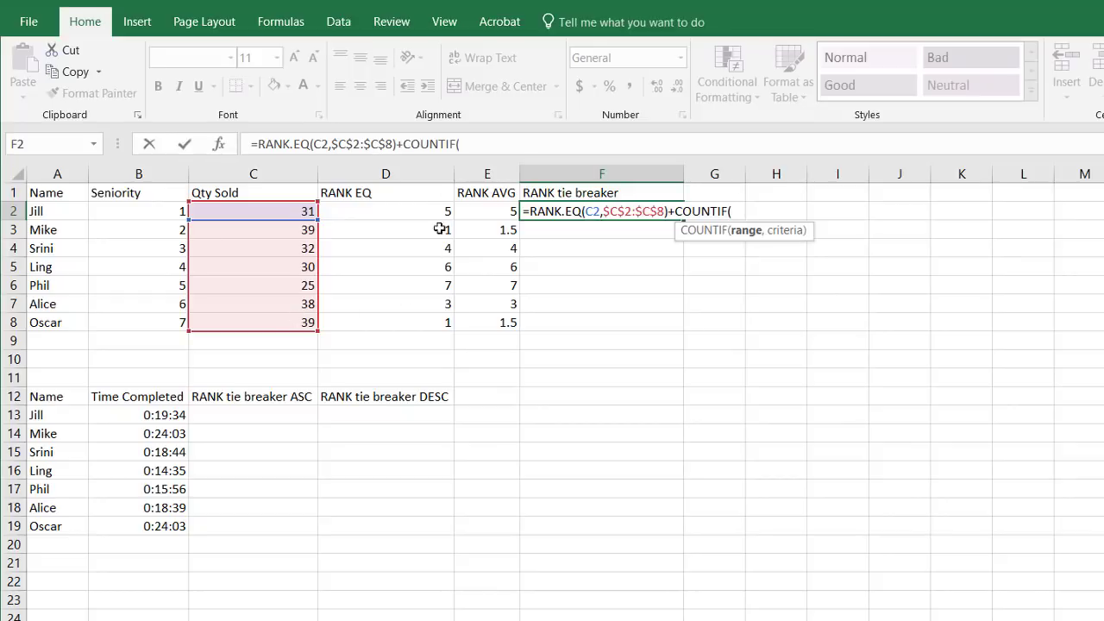
left_click(459, 146)
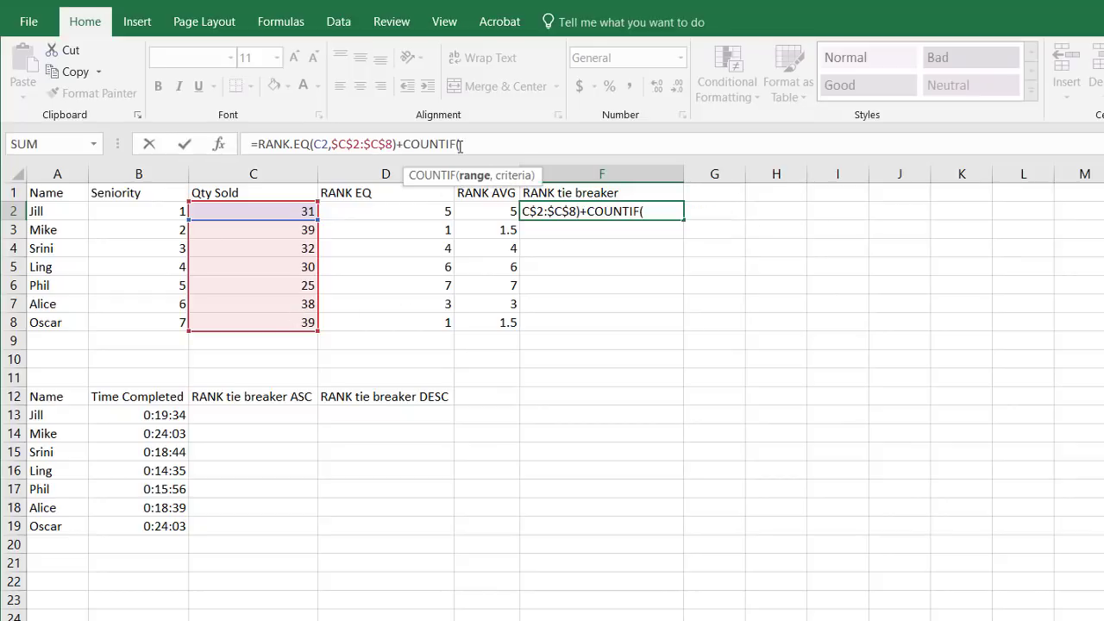
left_click(260, 211)
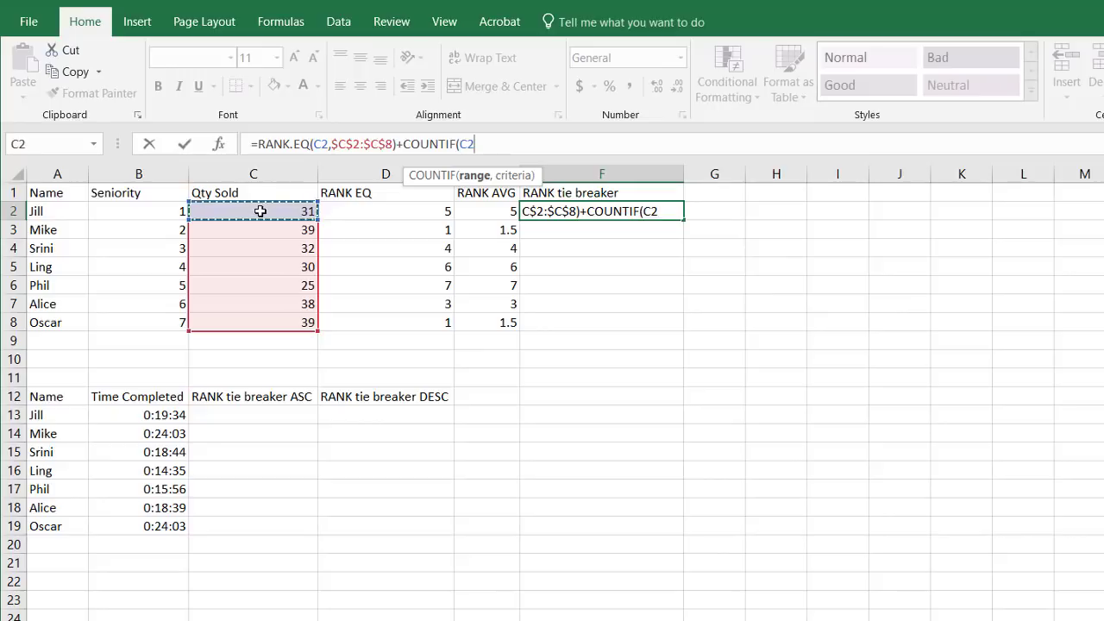
type(":")
left_click(467, 144)
key("shift+End")
left_click(466, 144)
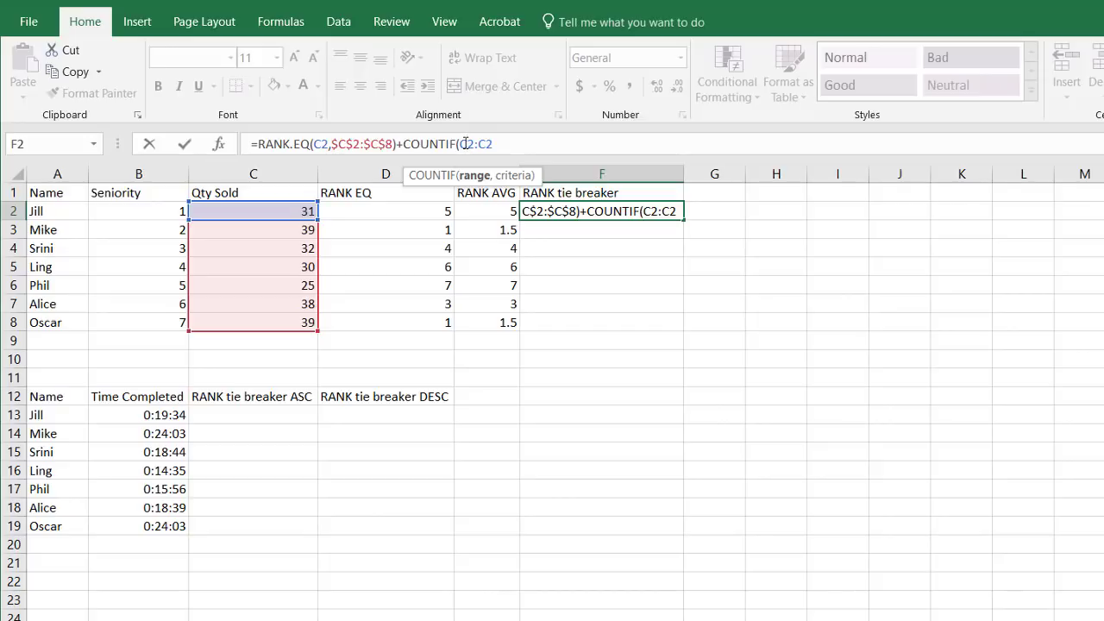
key("F4")
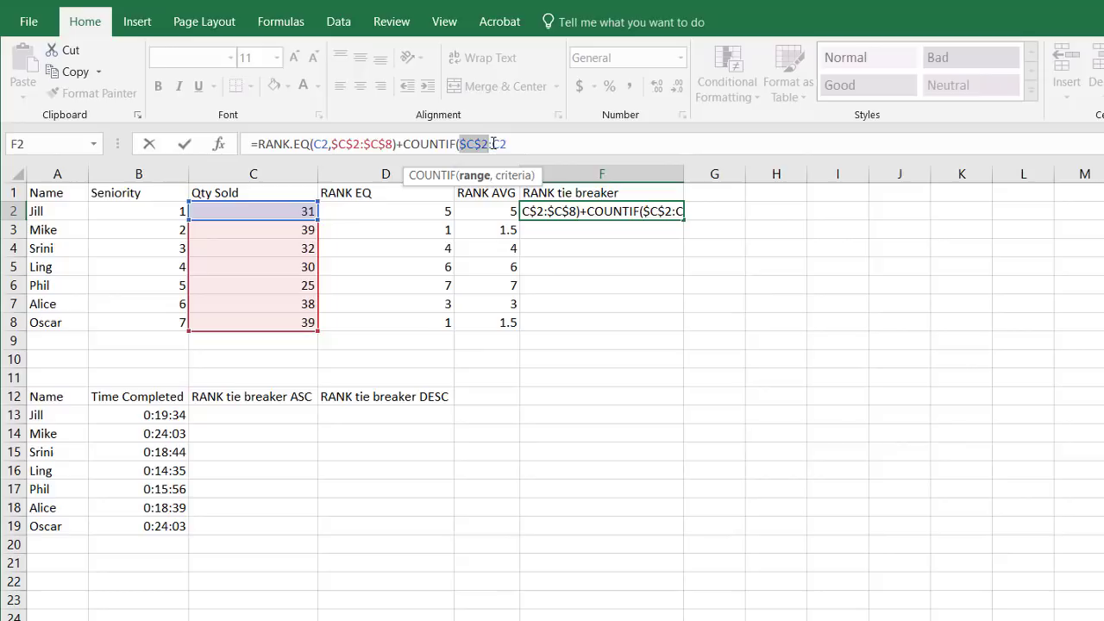
key("Right")
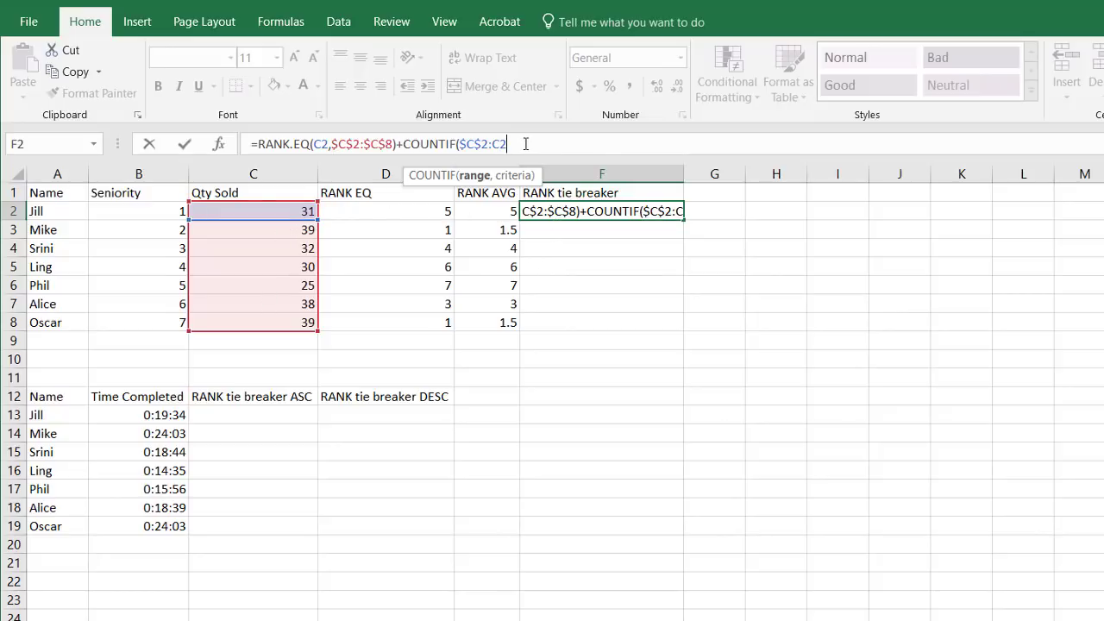
type(",")
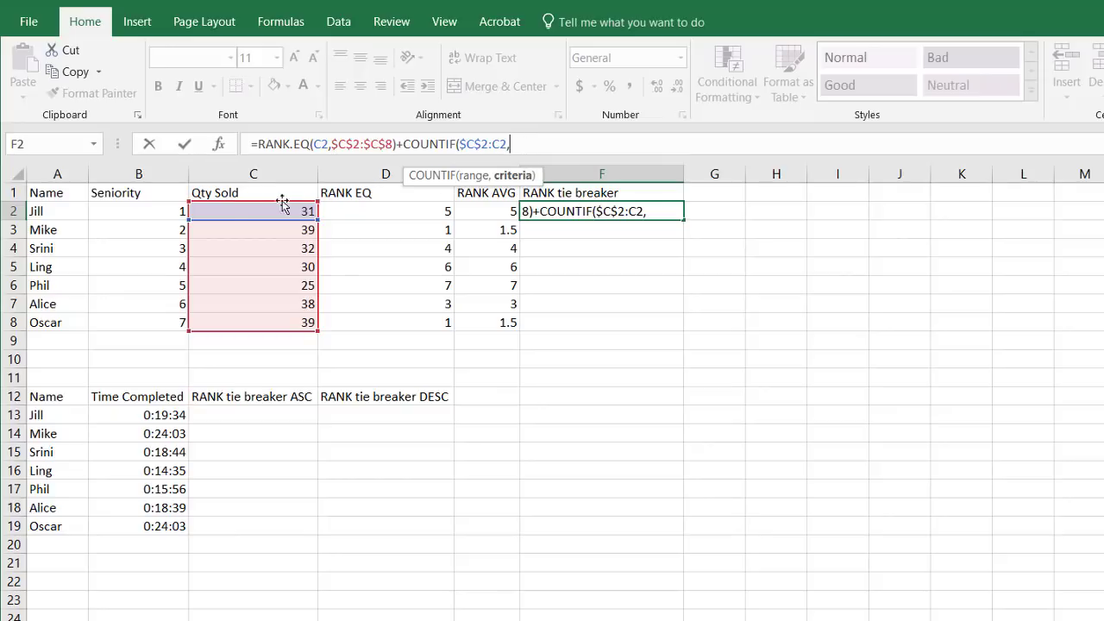
left_click(241, 209)
type(")-1")
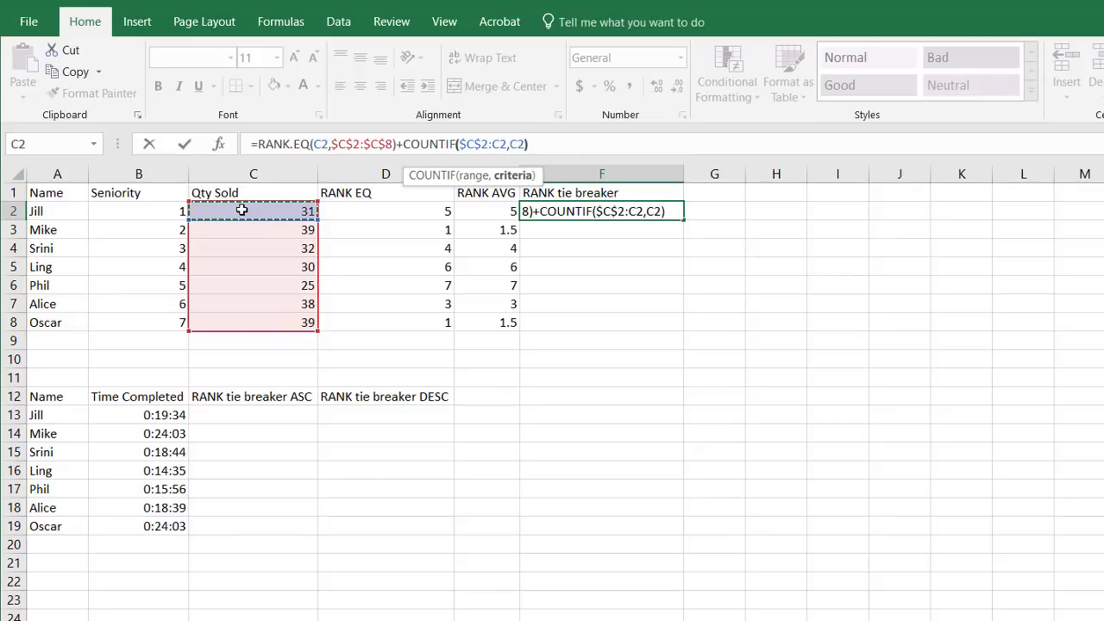
key("Return")
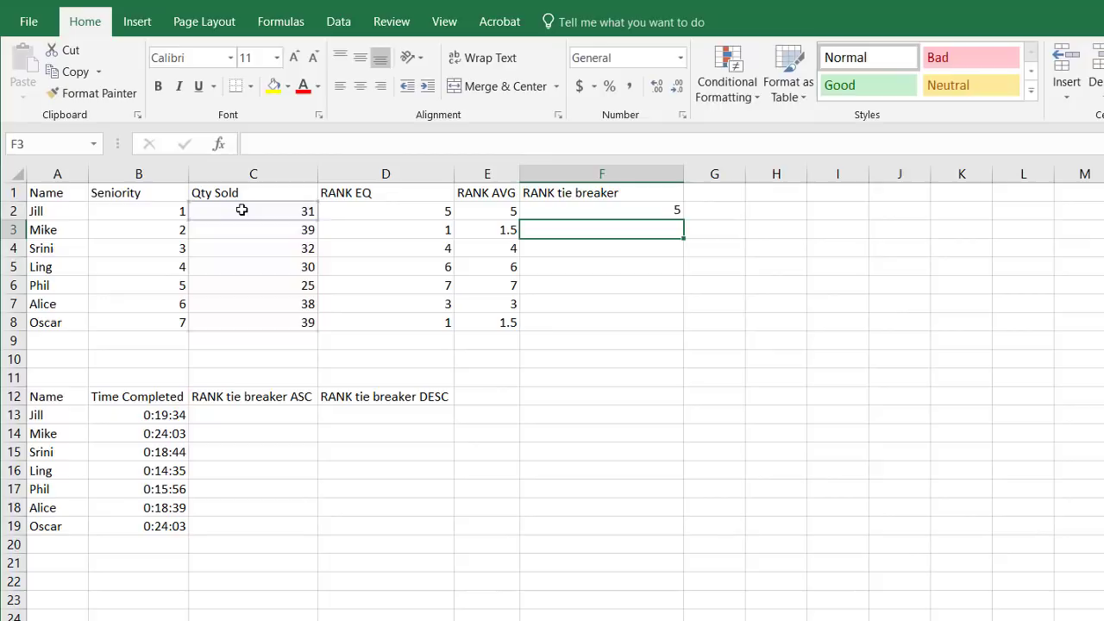
left_click(624, 208)
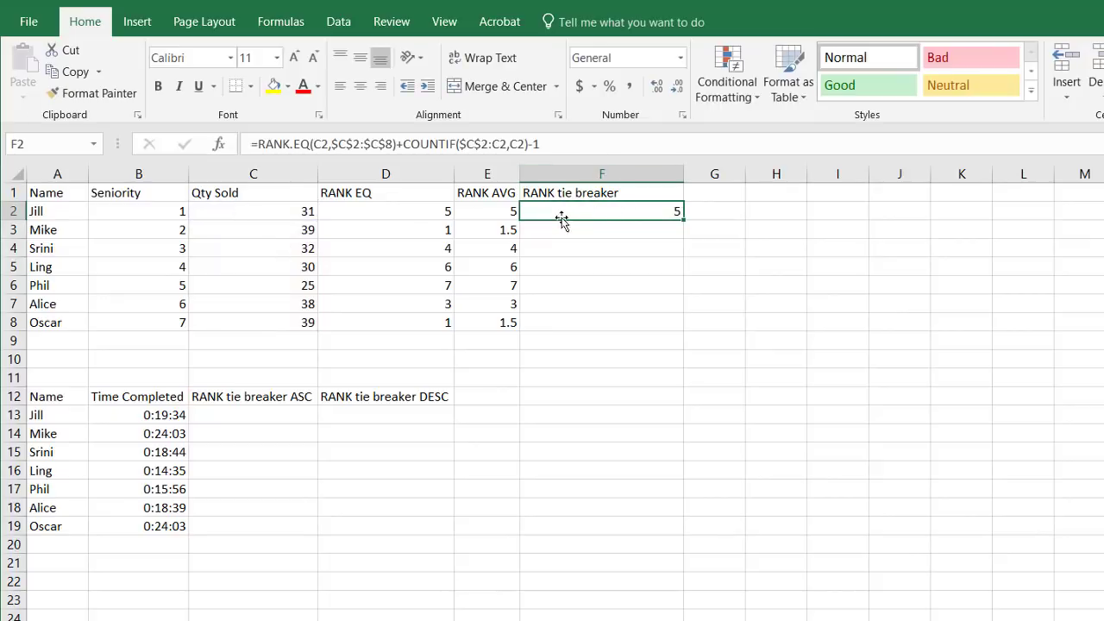
Fill the tie-breaker formula down F2:F8, giving unique ranks 5,1,4,6,7,3,2
double_click(682, 222)
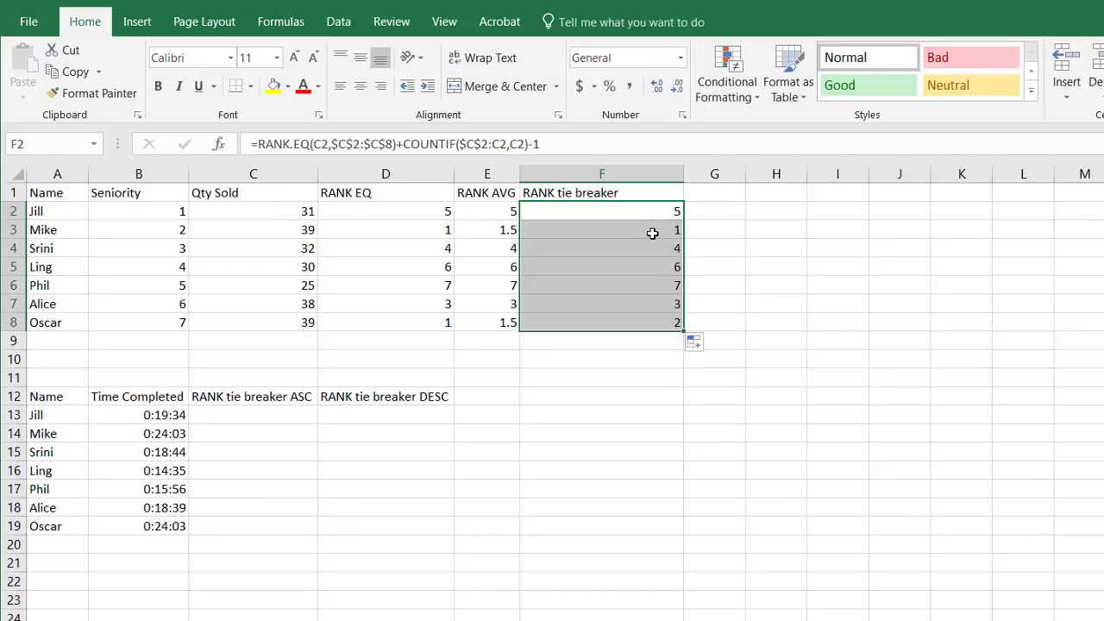
left_click(653, 232)
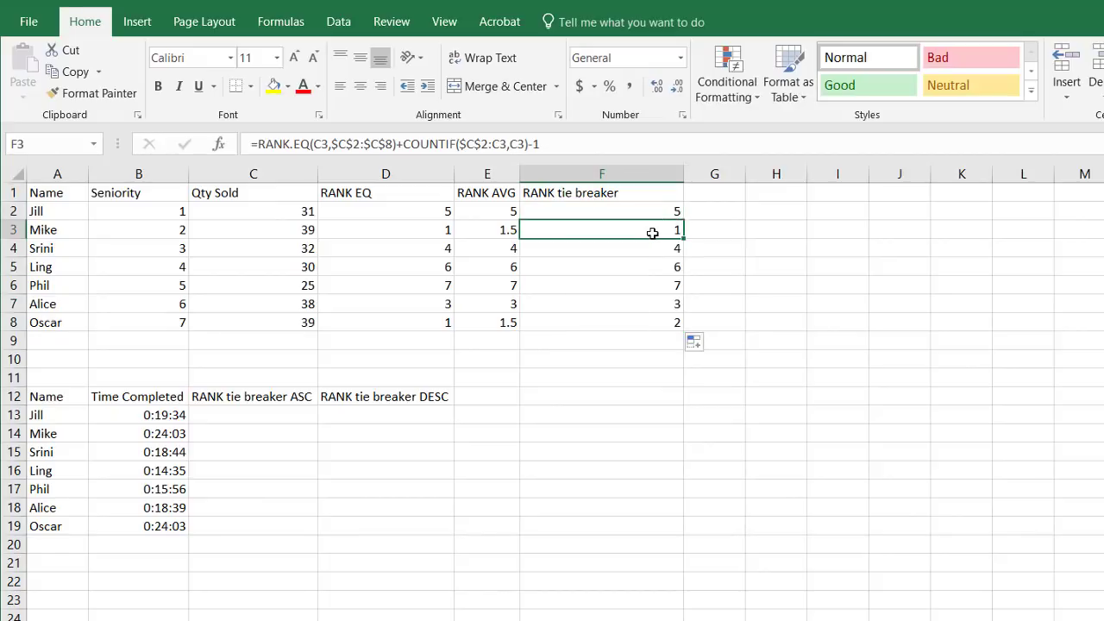
left_click(640, 323)
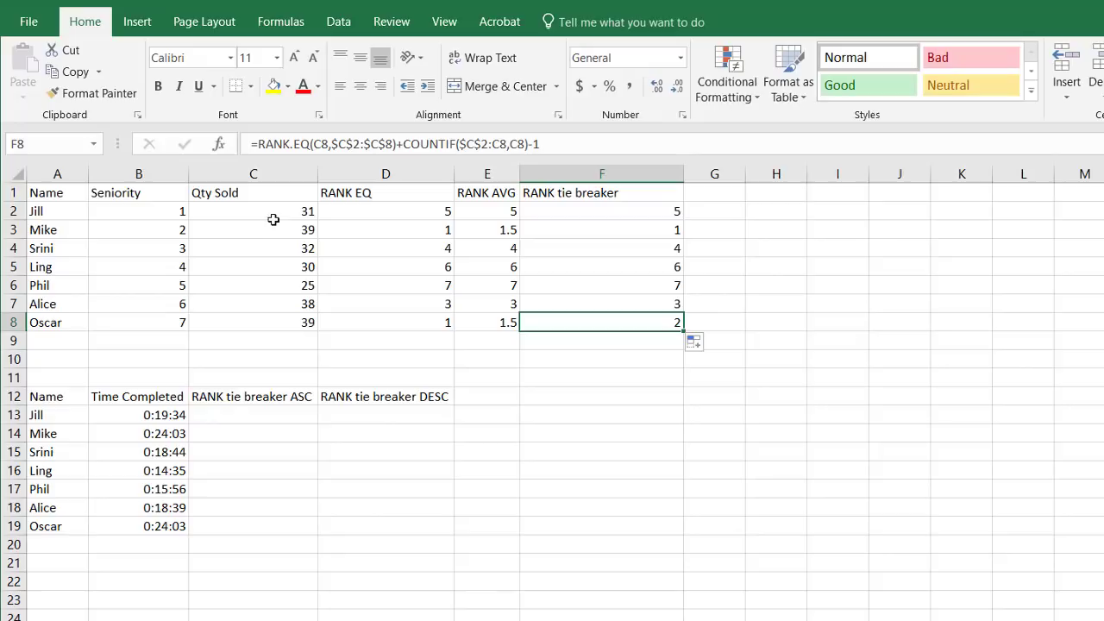
left_click_drag(273, 210, 274, 323)
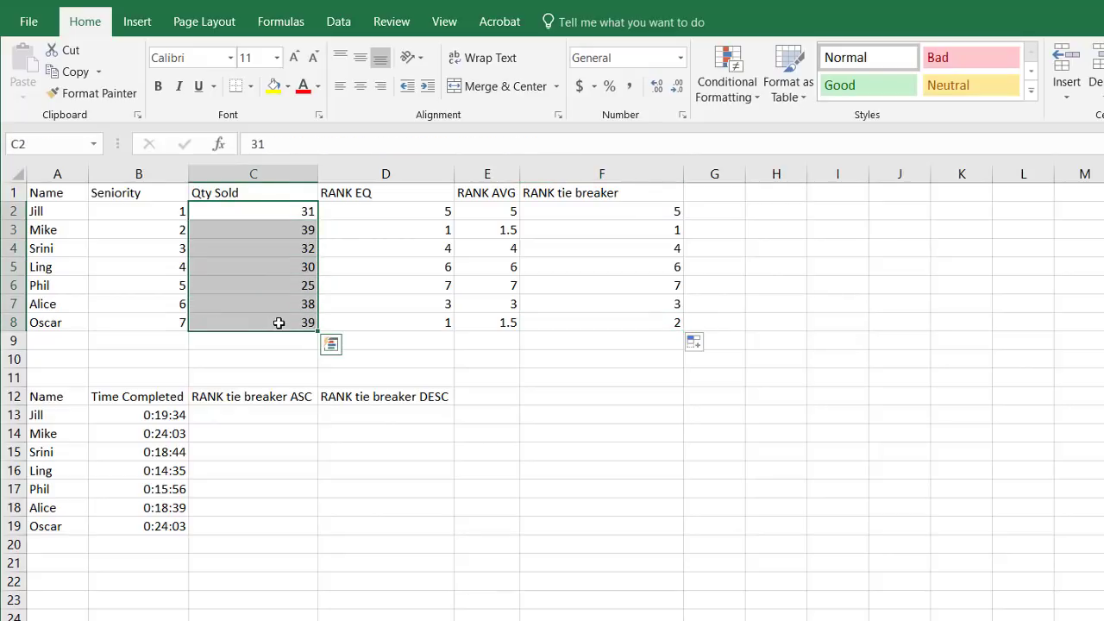
left_click(658, 316)
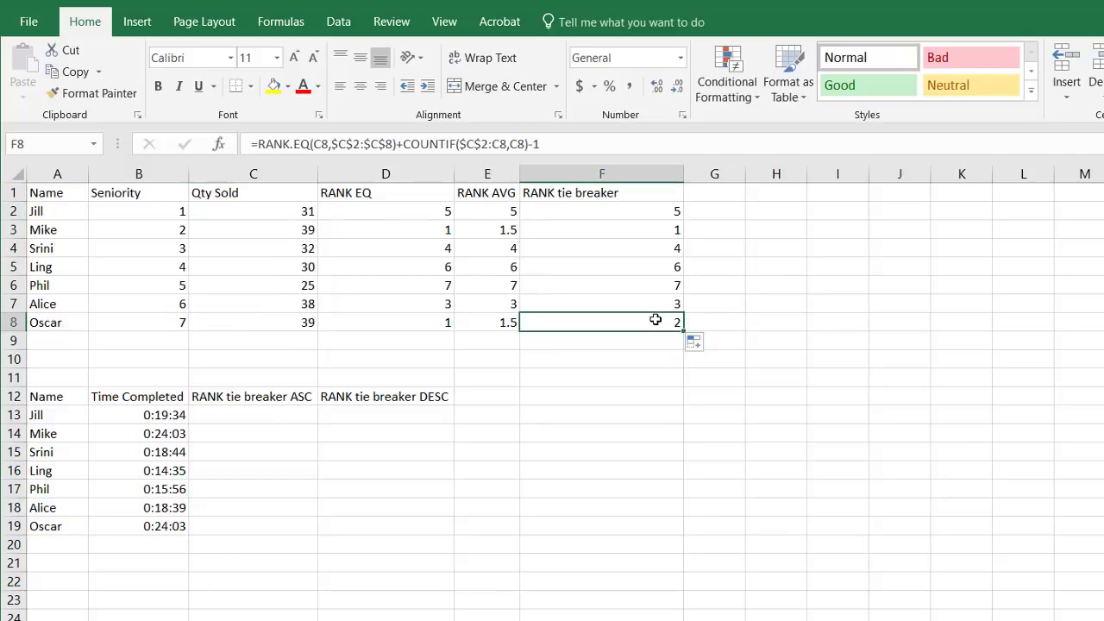
left_click(640, 232)
left_click(639, 321)
left_click(250, 414)
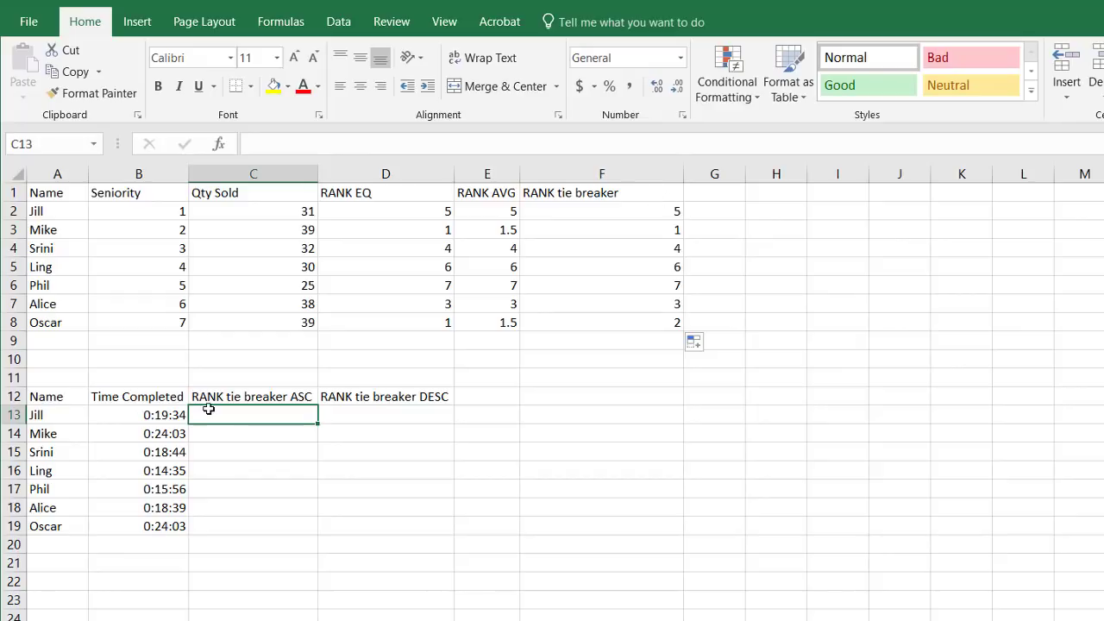
Enter RANK.EQ(B13,$B$13:$B$19,0) in C13 to rank Jill's completion time
type("=")
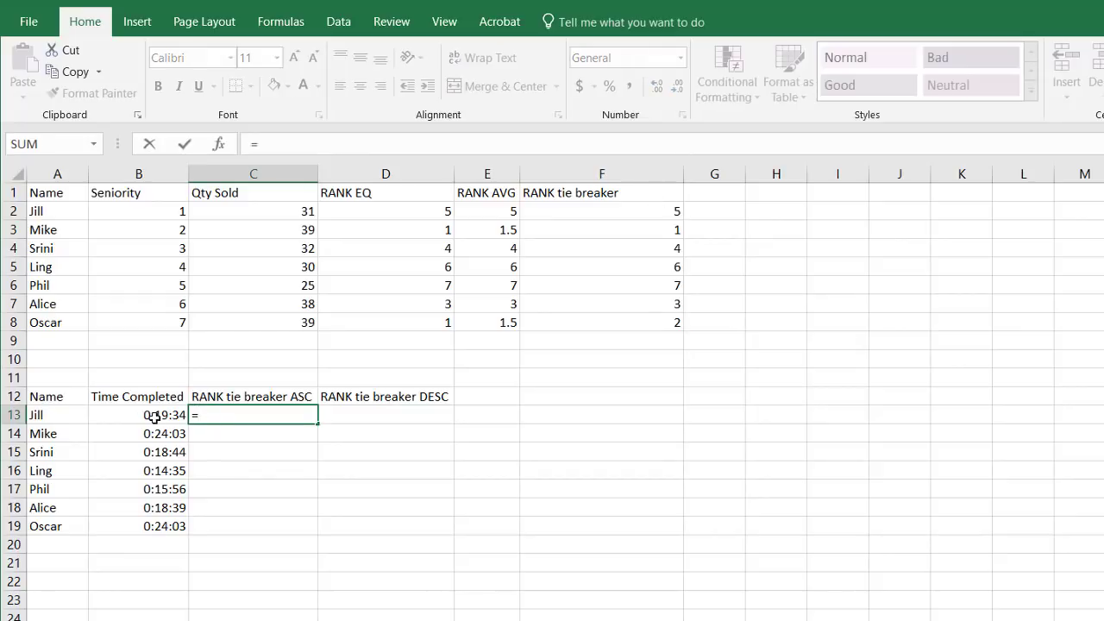
type("rank")
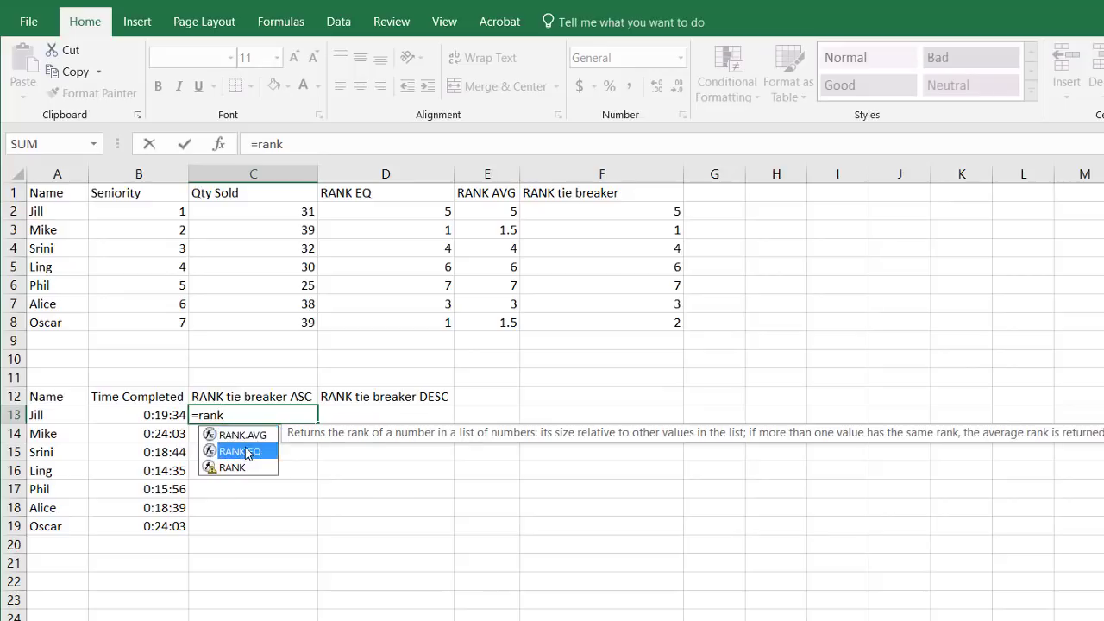
double_click(243, 449)
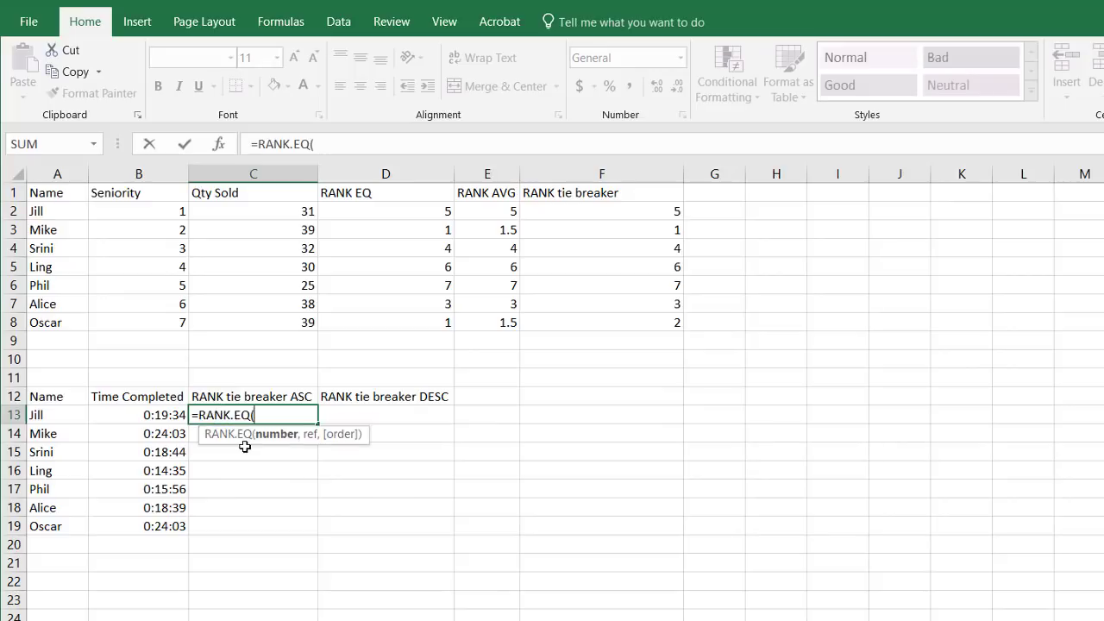
left_click(158, 414)
type(",")
left_click_drag(158, 415, 146, 521)
key("F4")
type(")")
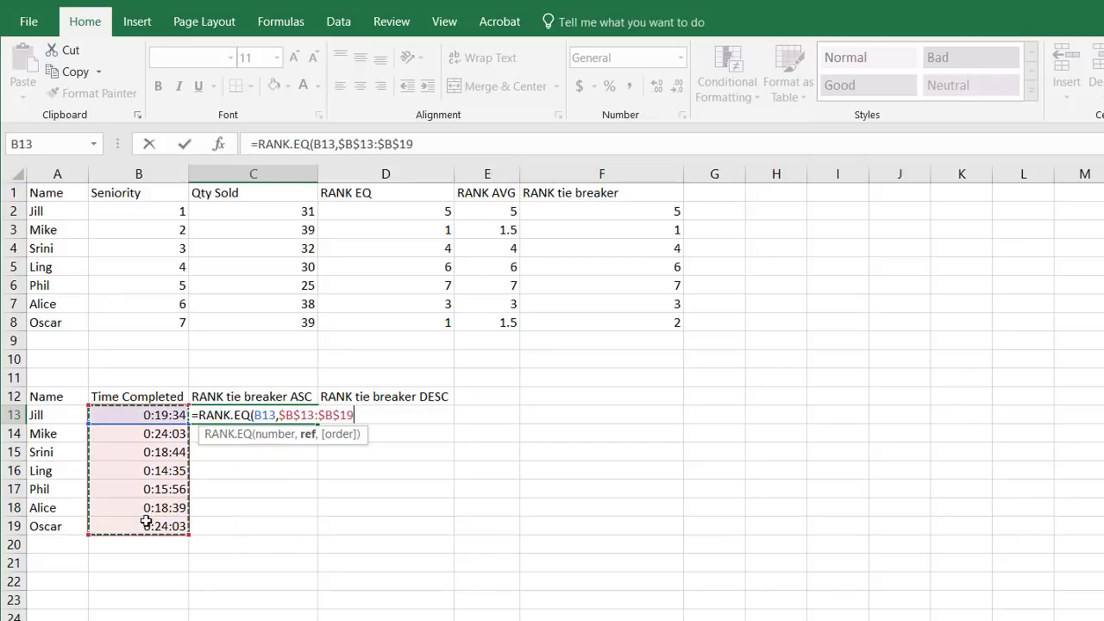
key("BackSpace")
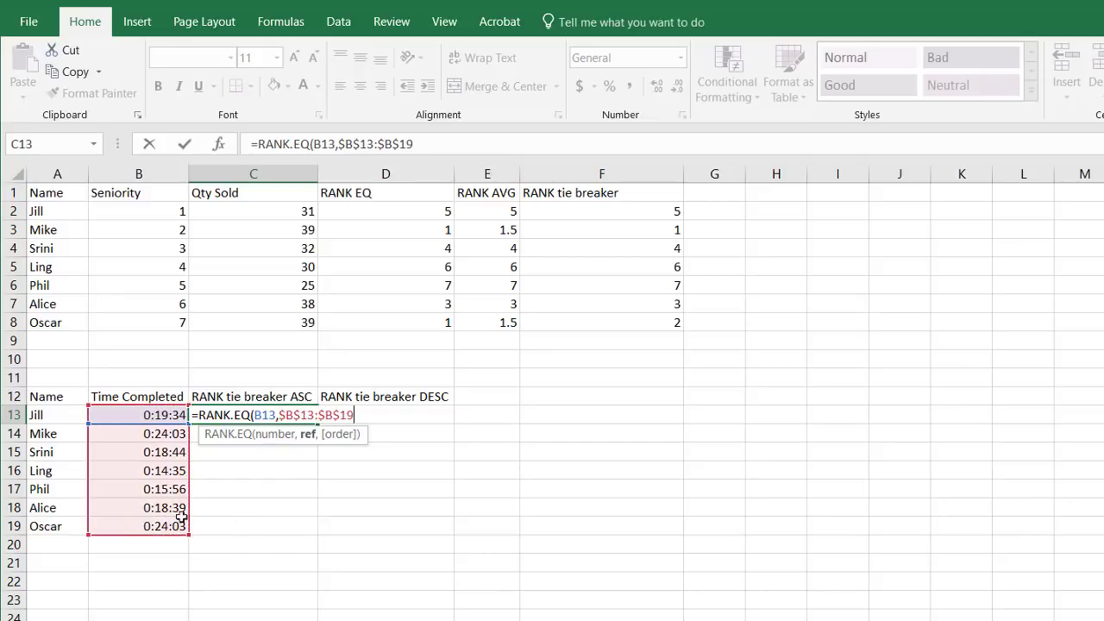
type(",")
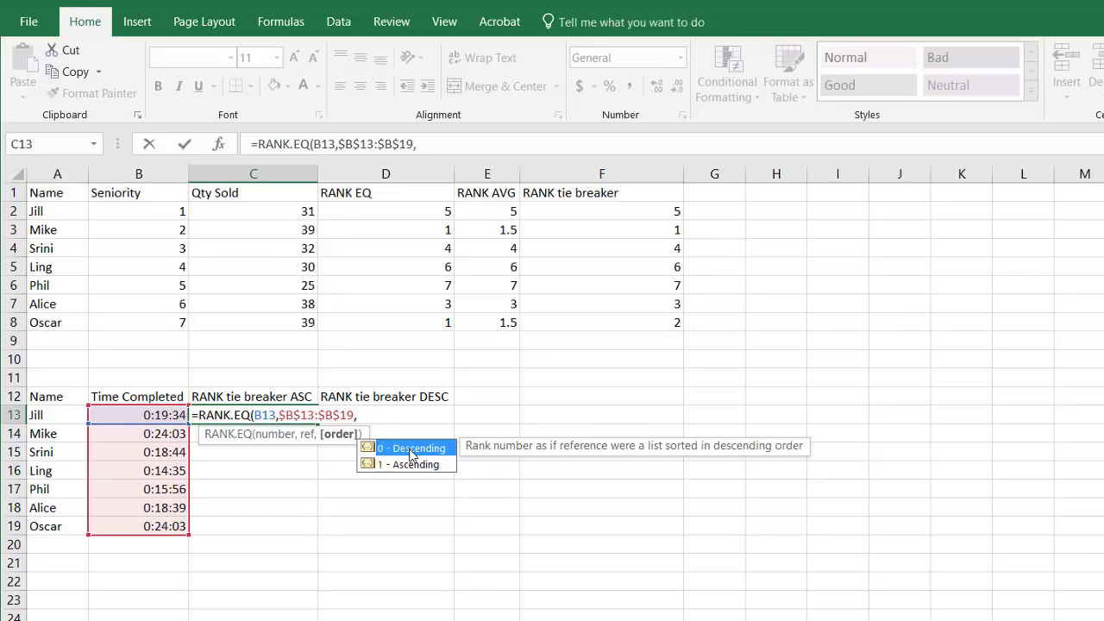
type("0)")
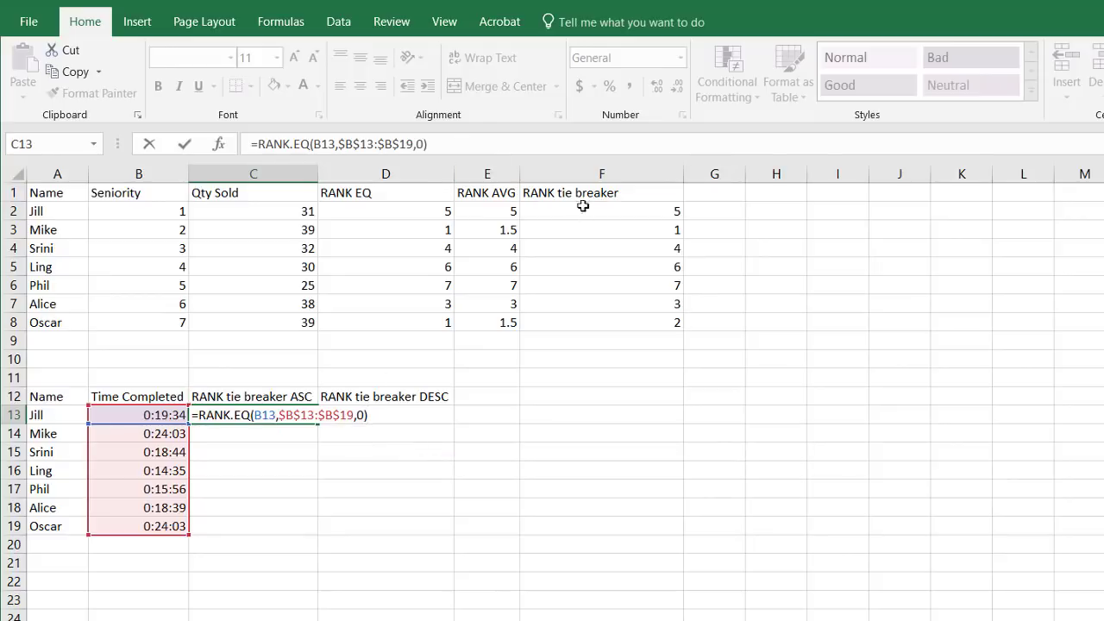
Append +COUNTIF($B$13:B13,B13)-1 to finish C13's ascending tie-breaker formula
left_click(437, 144)
type("+")
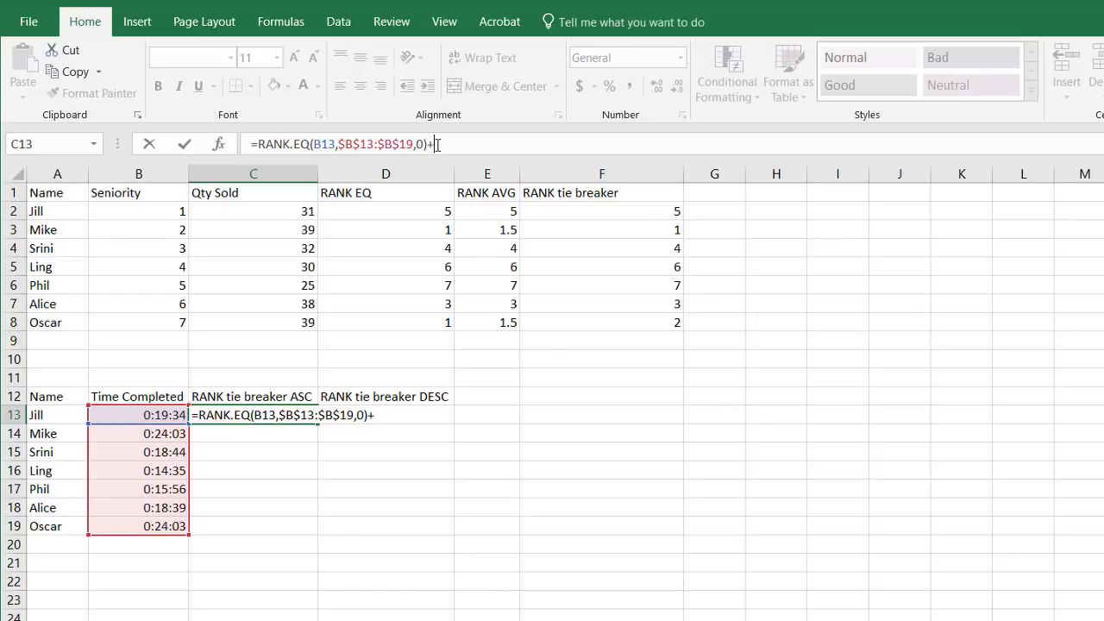
type("countif")
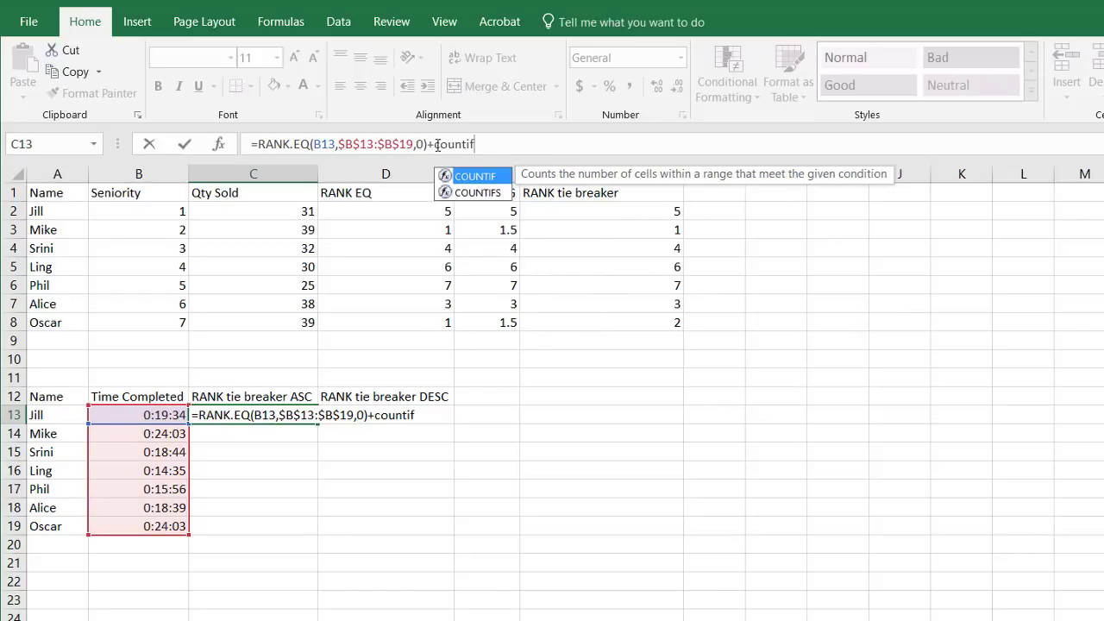
key("Tab")
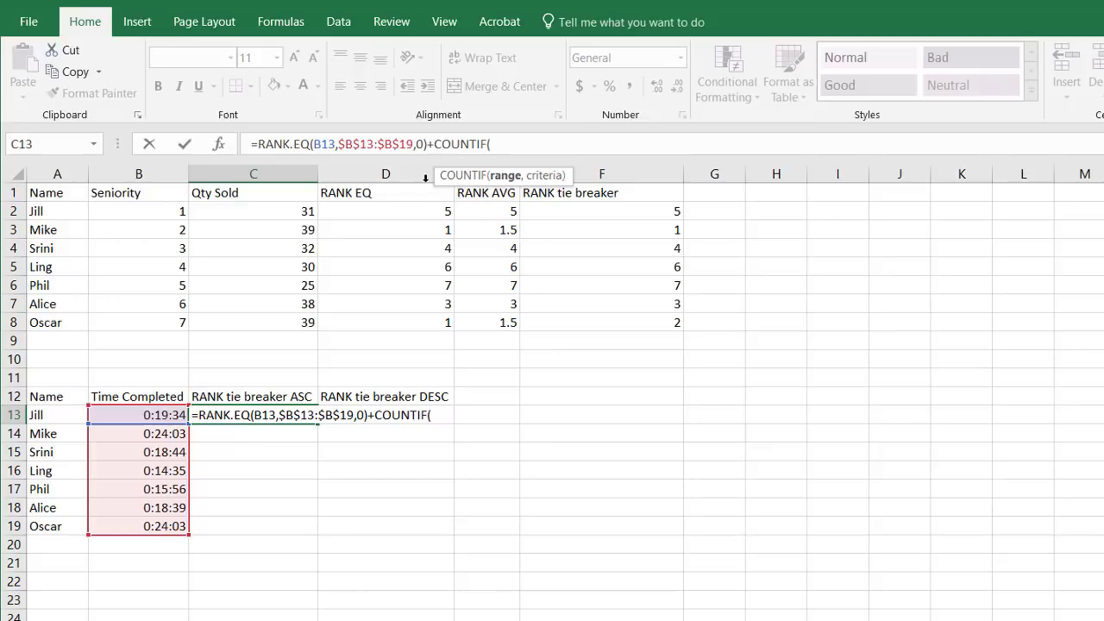
left_click(157, 415)
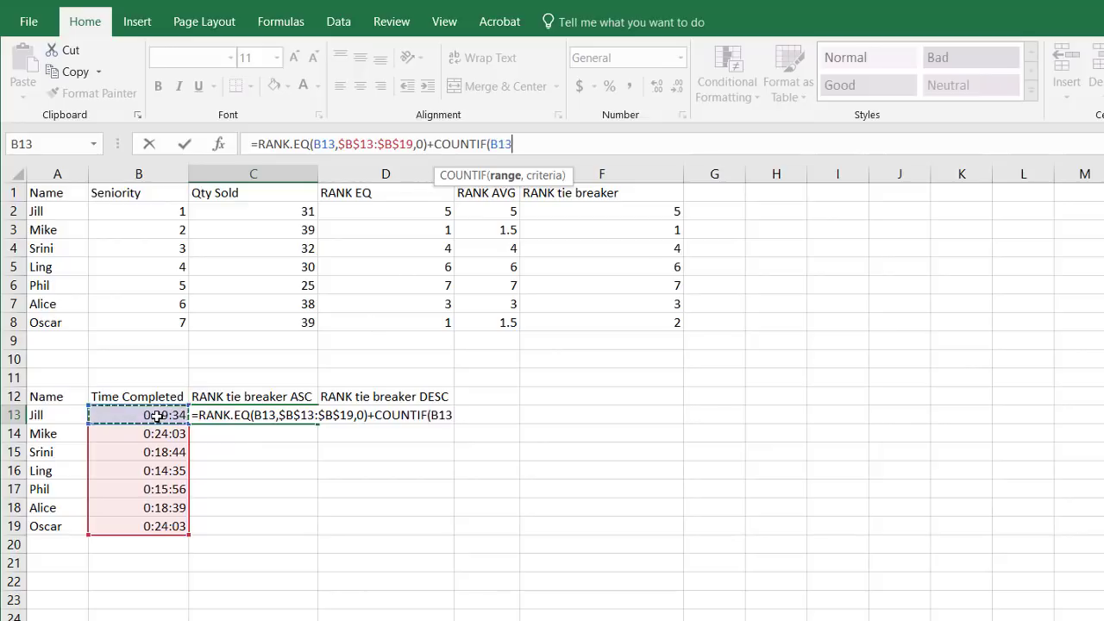
type(":")
double_click(498, 144)
left_click(498, 144)
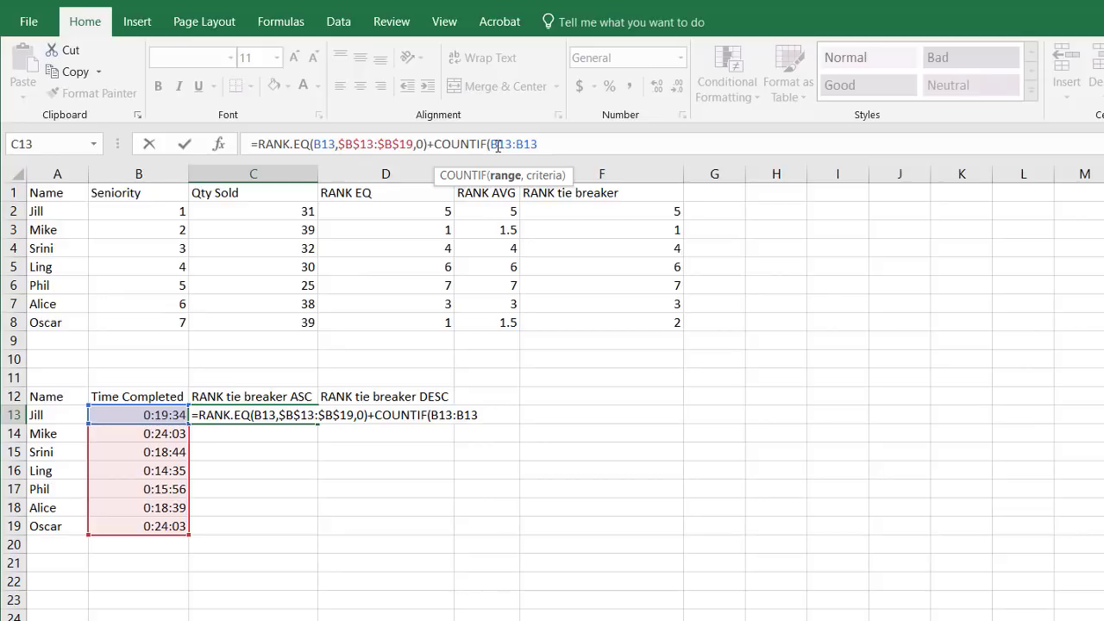
key("F4")
left_click(563, 142)
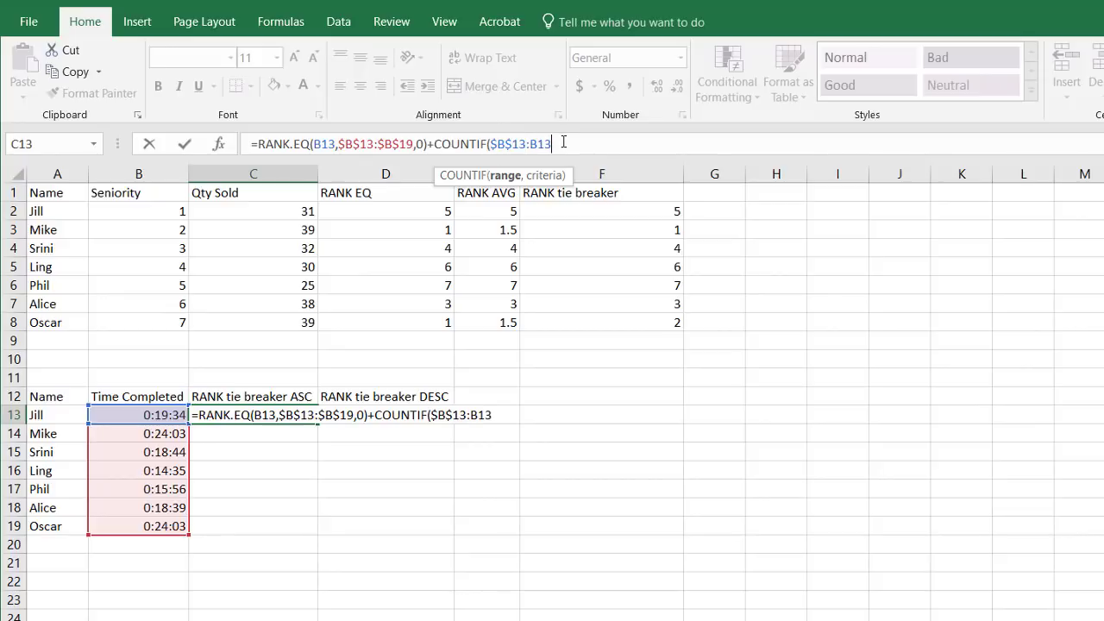
type(",")
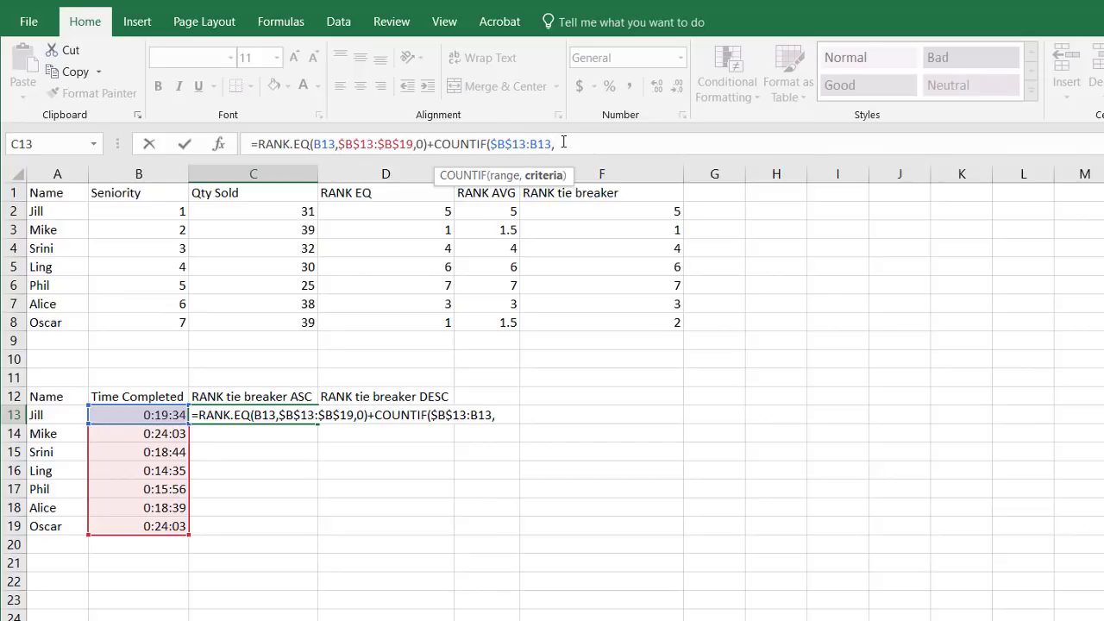
left_click(134, 414)
type(")-1")
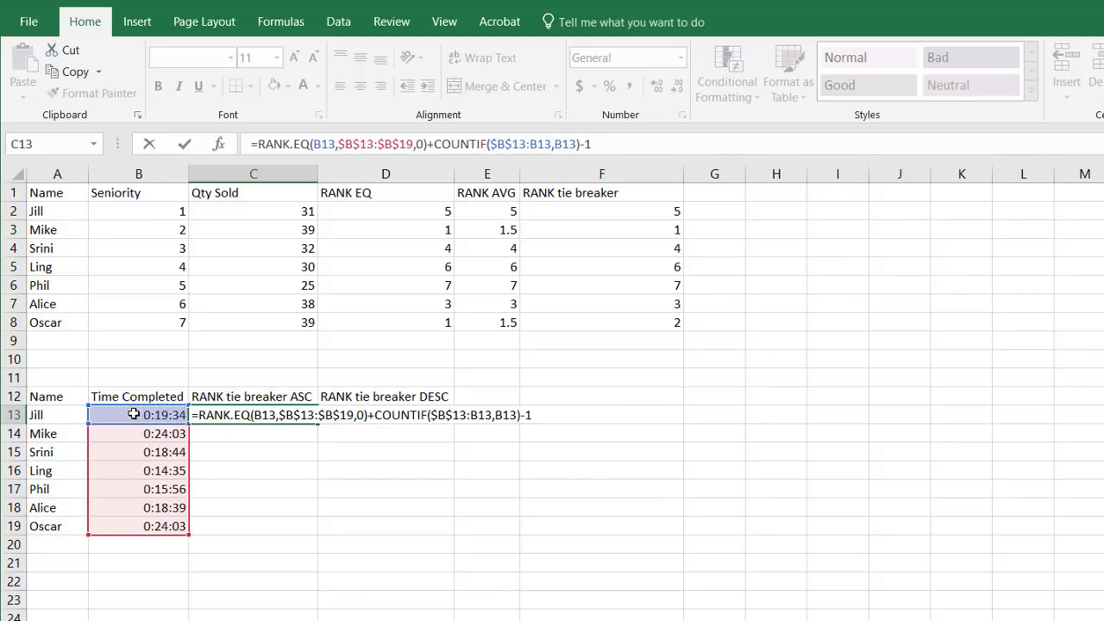
key("Return")
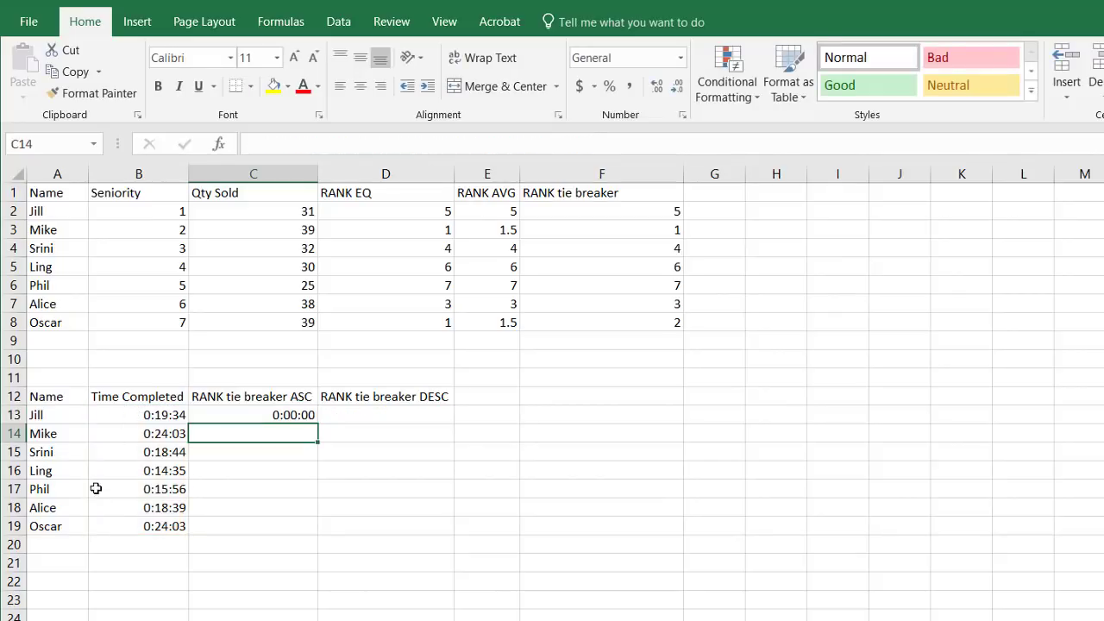
Set C13's number format to General so the rank shows as a plain number
left_click(294, 414)
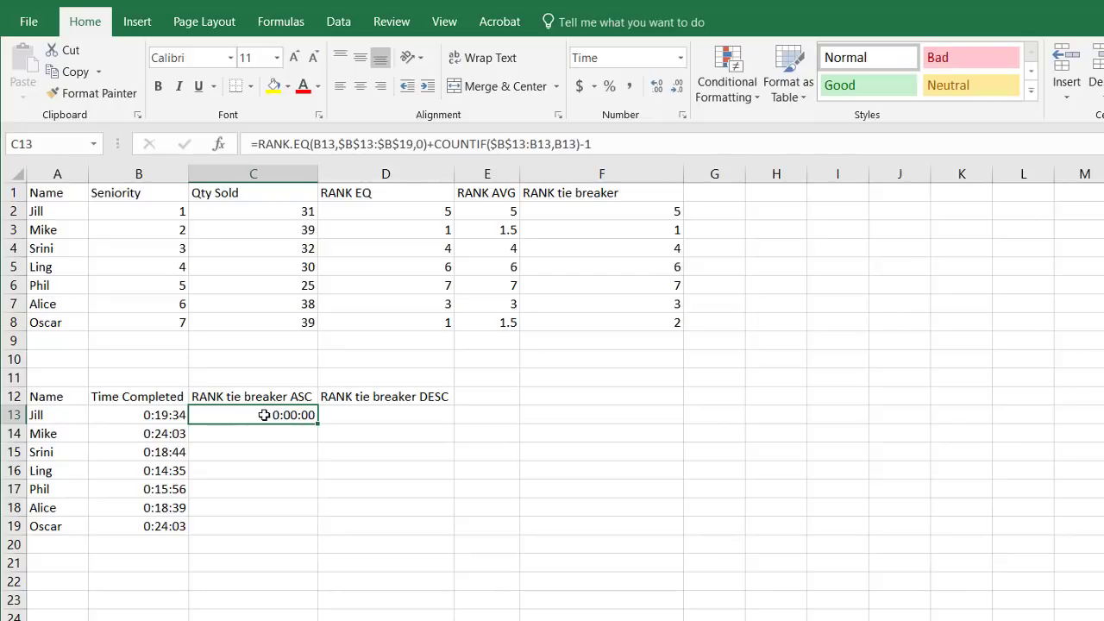
left_click(681, 57)
left_click(665, 92)
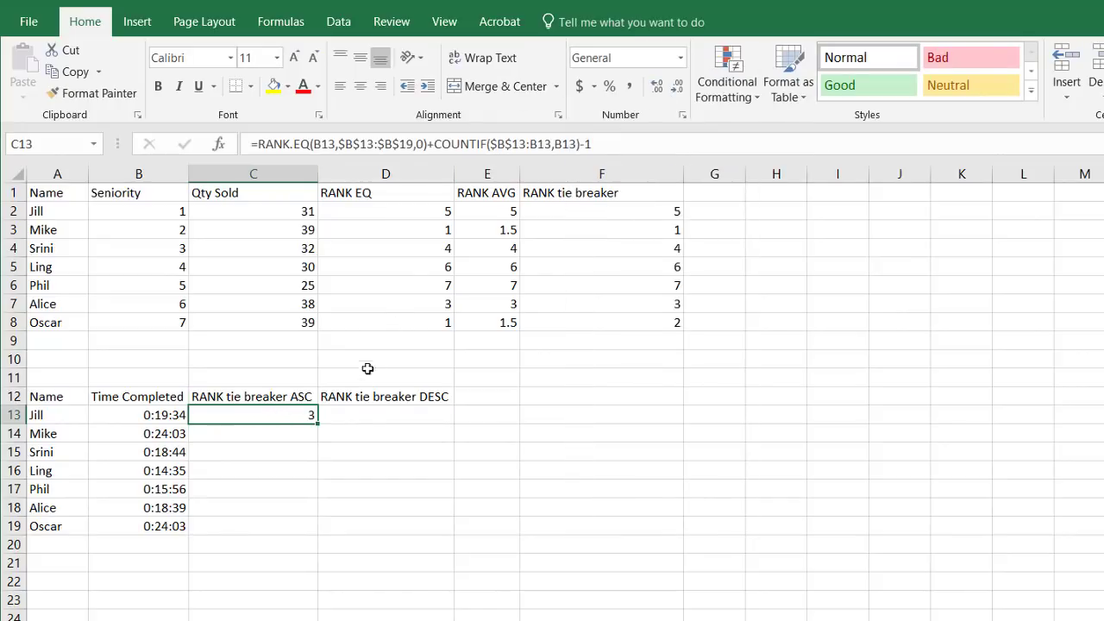
Fill the ascending tie-breaker down C13:C19, giving 3,1,4,7,6,5,2, and check the formulas
double_click(319, 424)
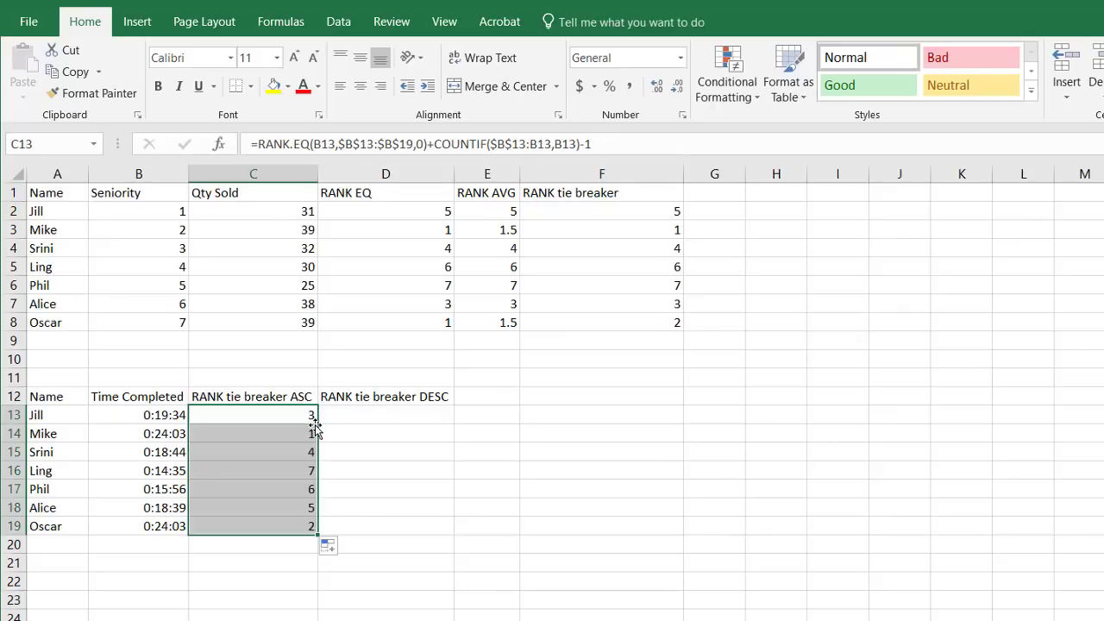
left_click(362, 441)
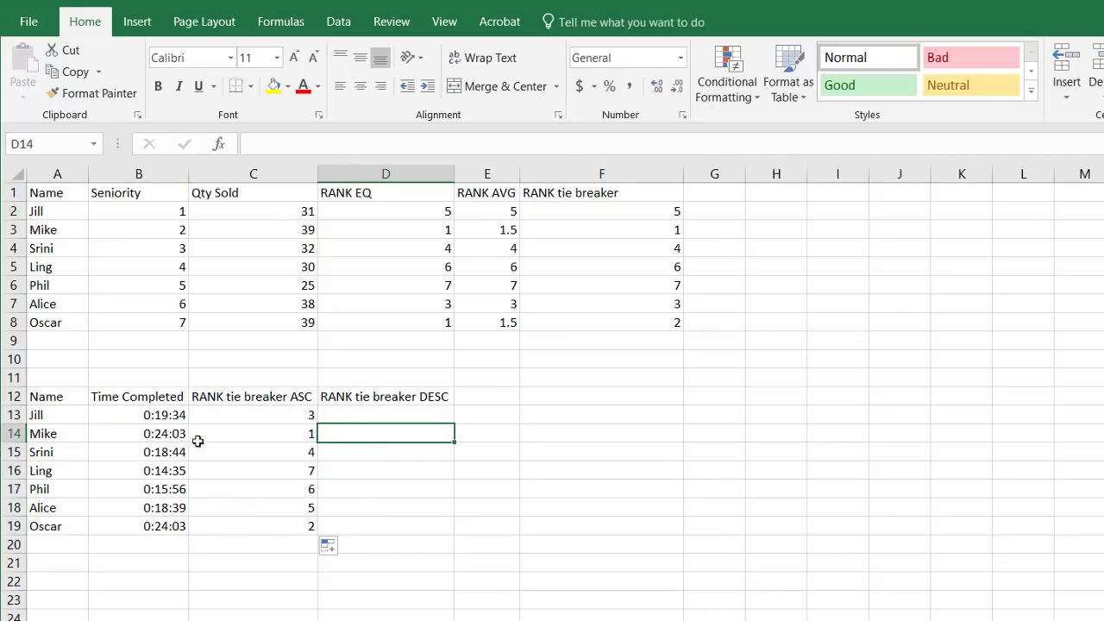
left_click(147, 432)
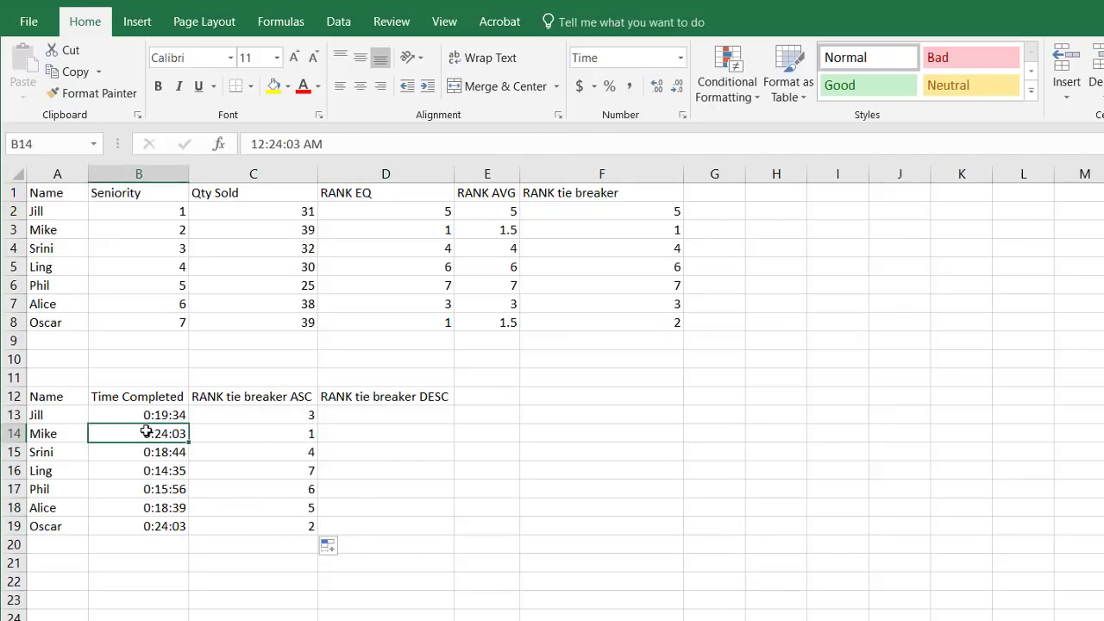
left_click(156, 525)
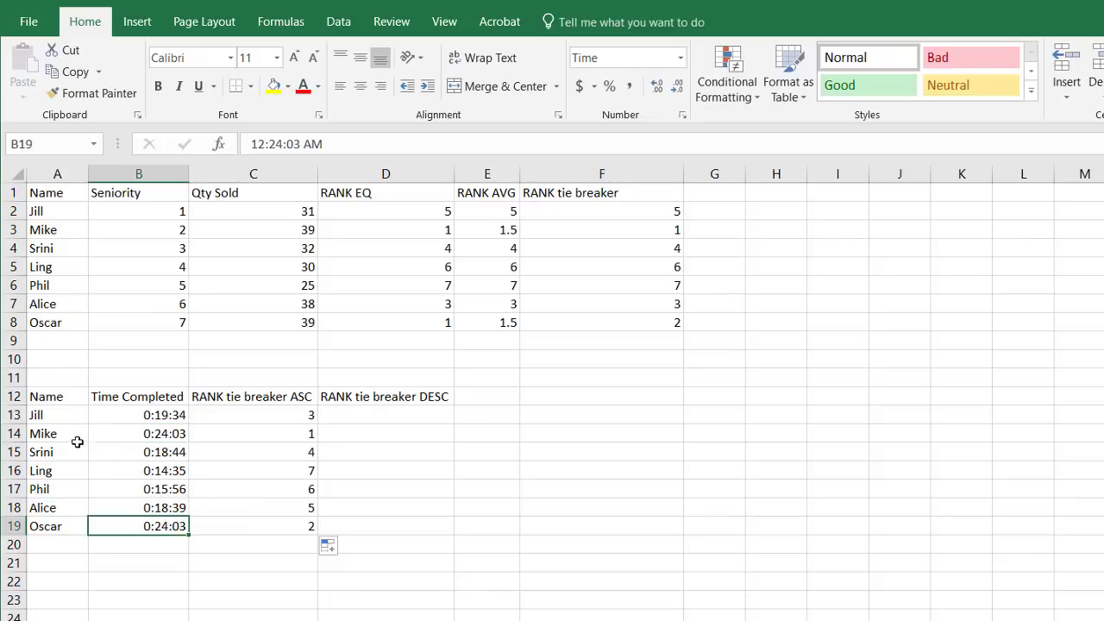
left_click(294, 432)
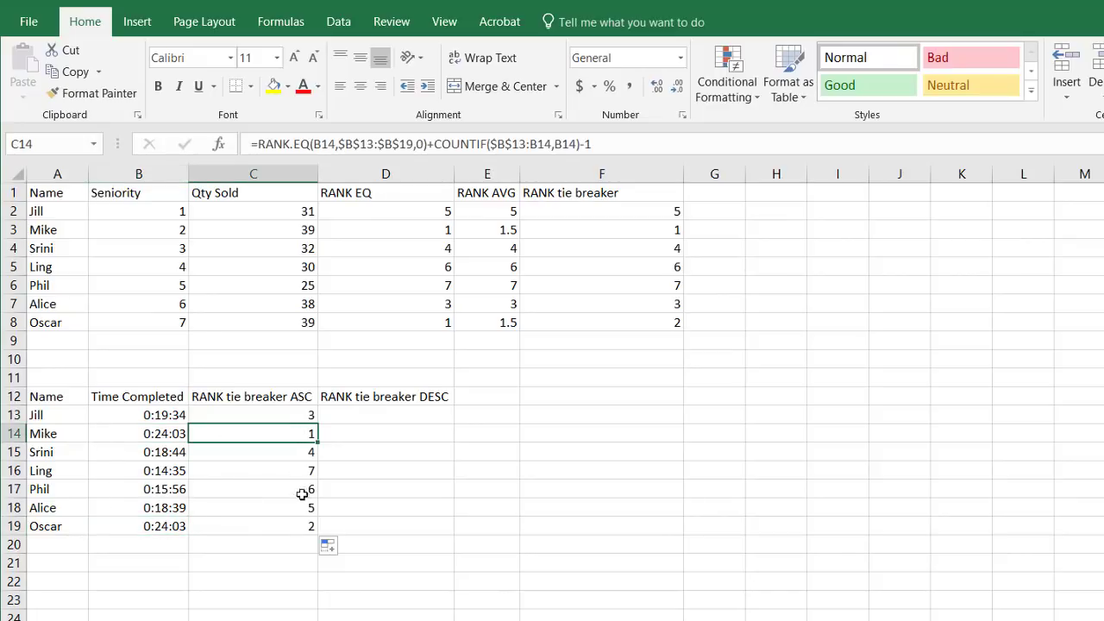
left_click(295, 526)
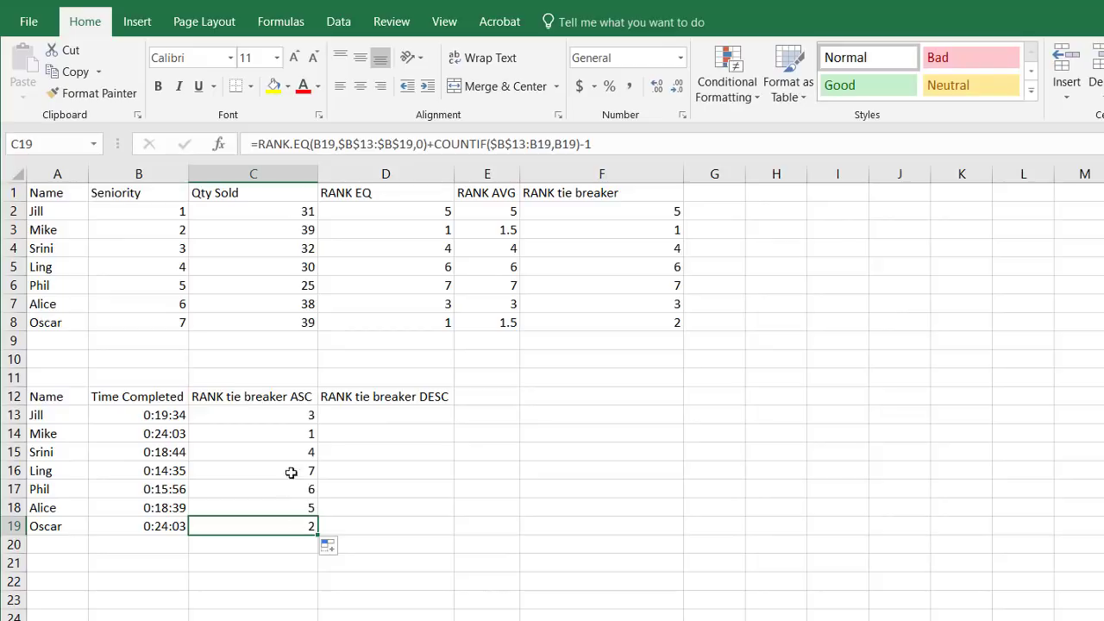
left_click(285, 415)
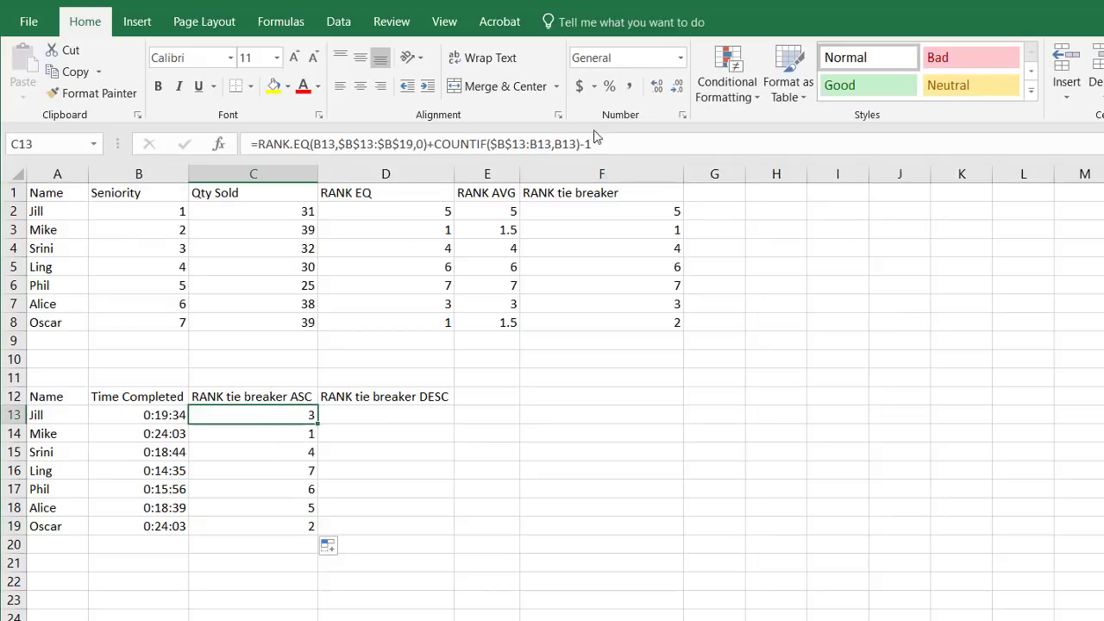
Copy C13's formula into D13 and change RANK.EQ's order argument from 0 to 1
left_click_drag(614, 144, 30, 138)
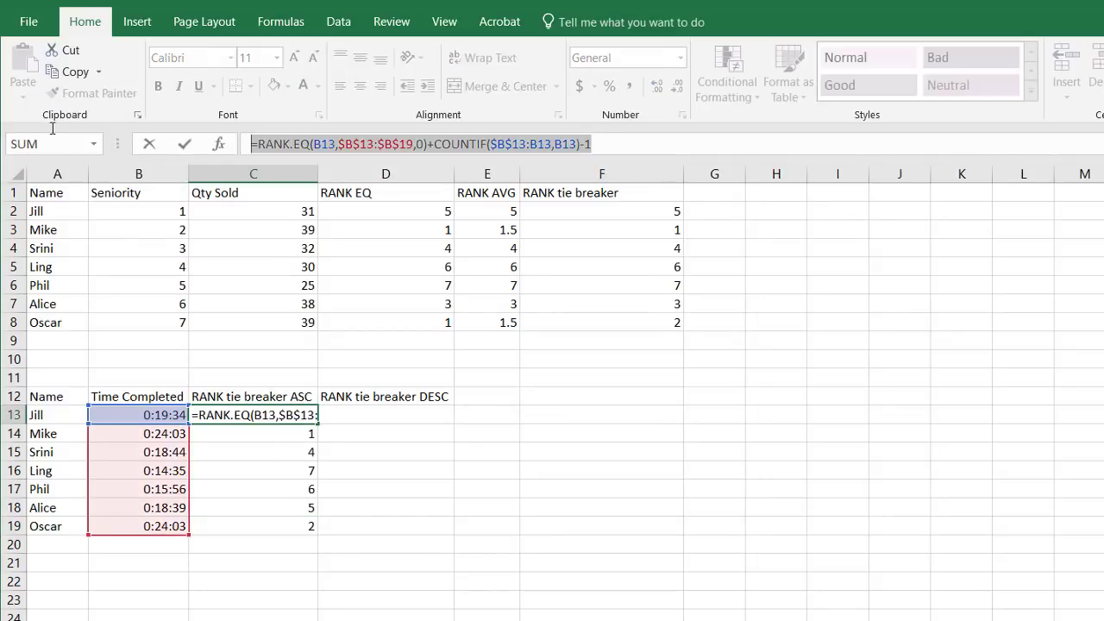
key("ctrl+c")
key("Escape")
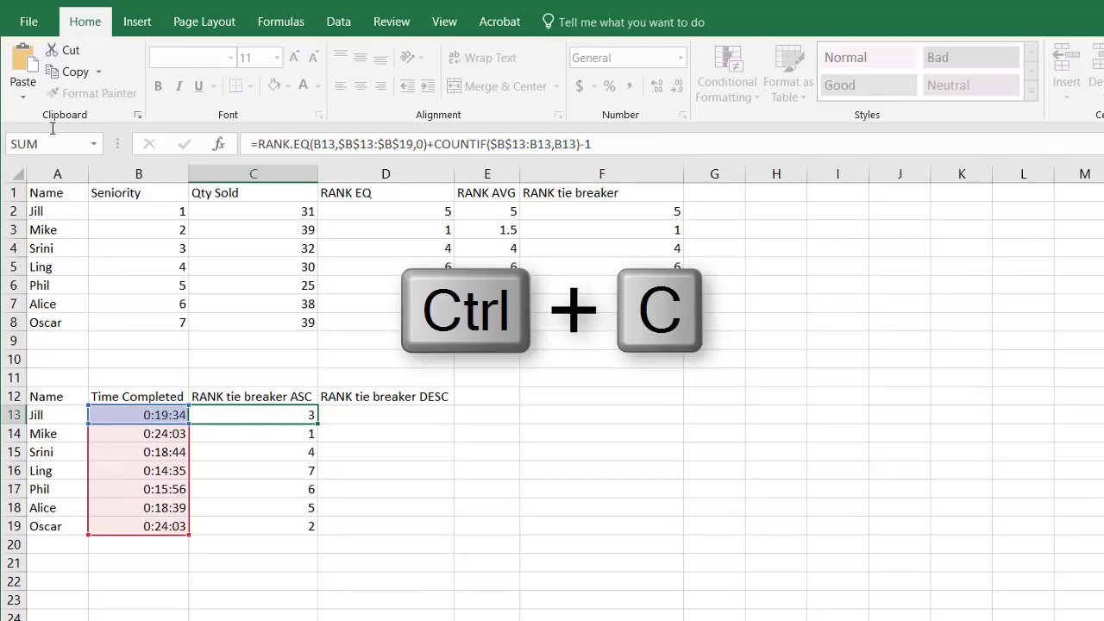
left_click(441, 423)
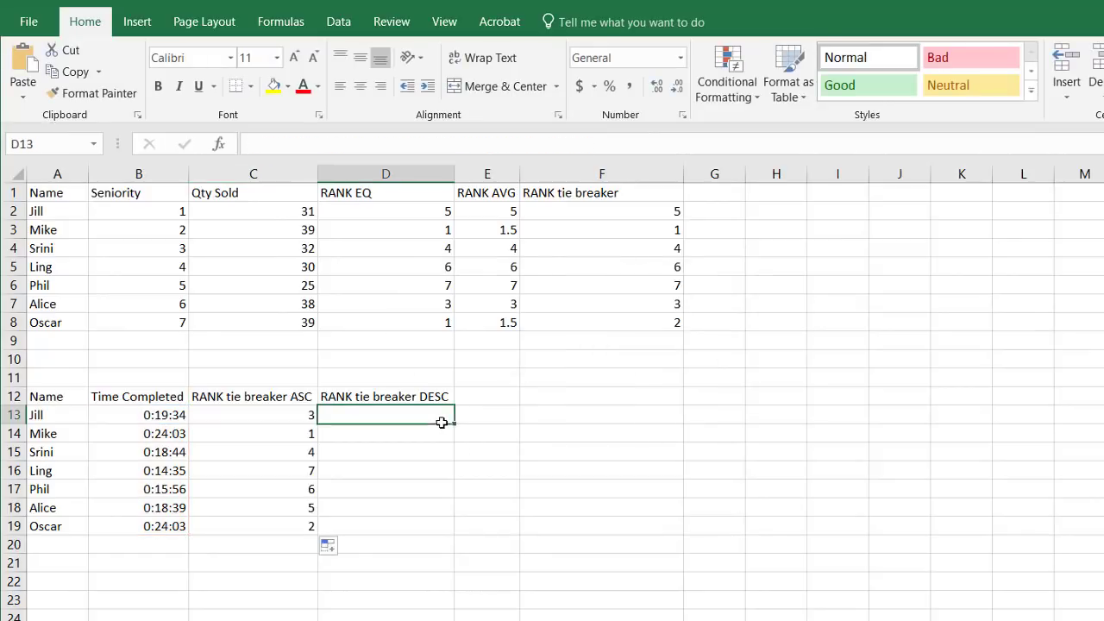
left_click(349, 141)
key("ctrl+v")
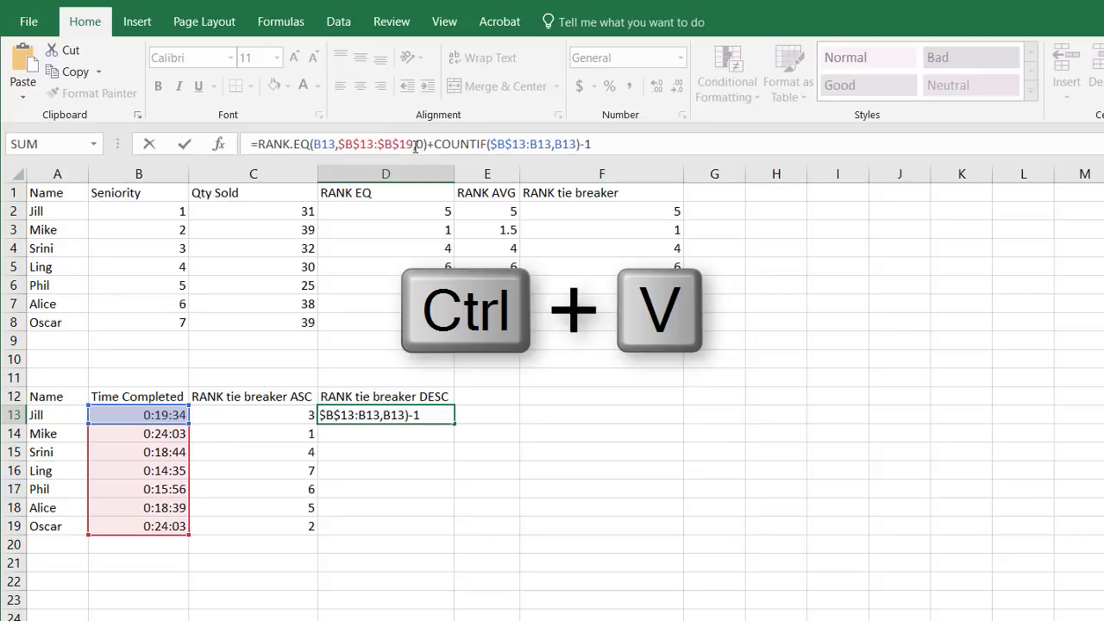
left_click(423, 144)
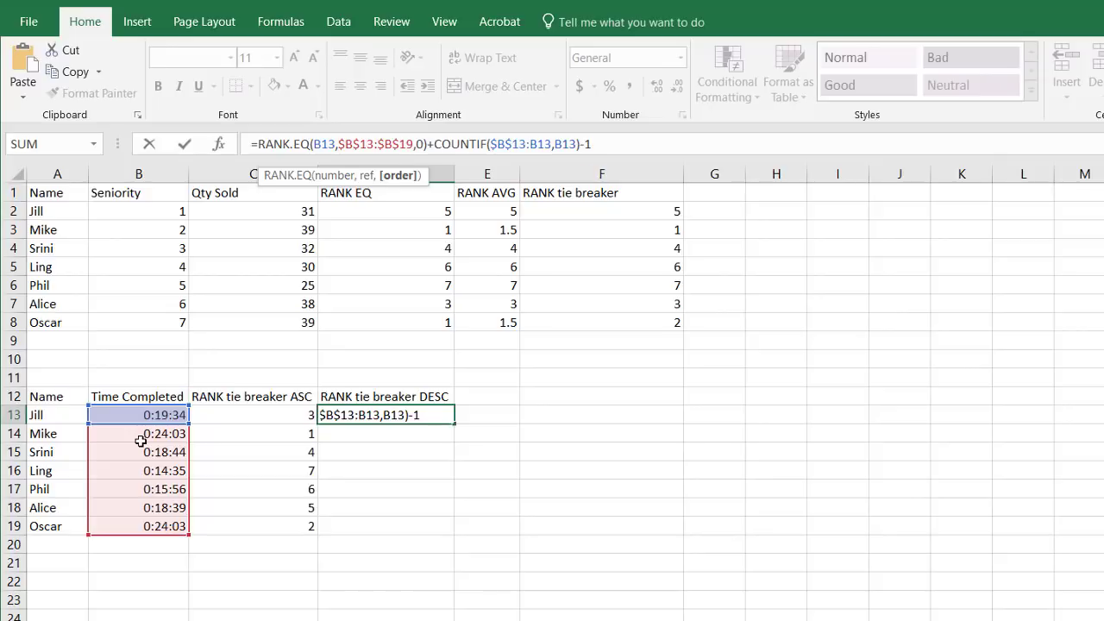
key("BackSpace")
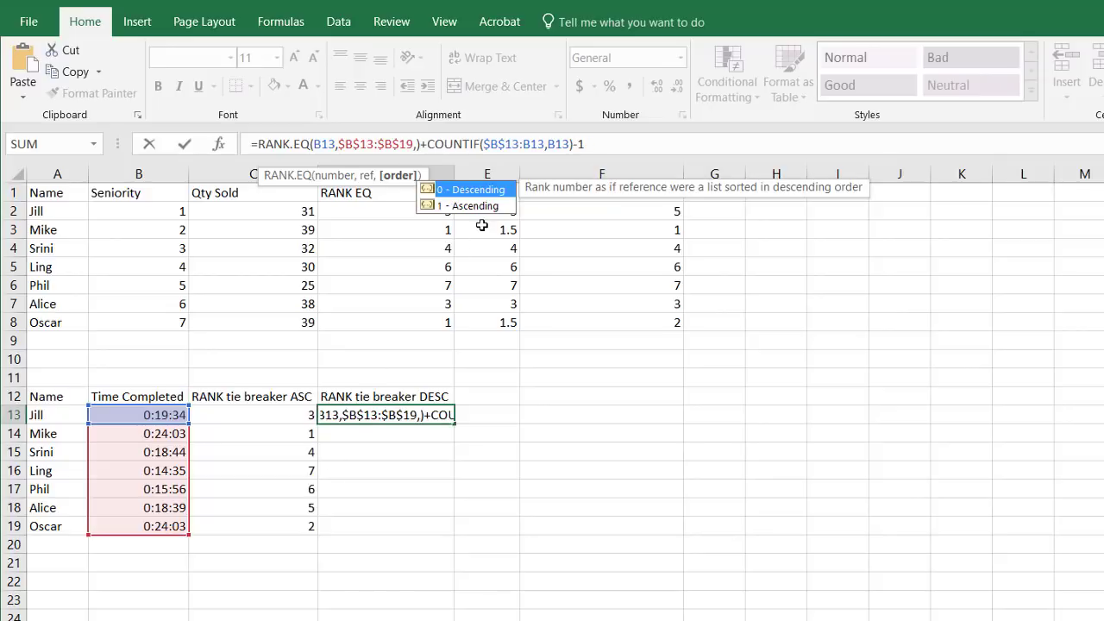
double_click(481, 210)
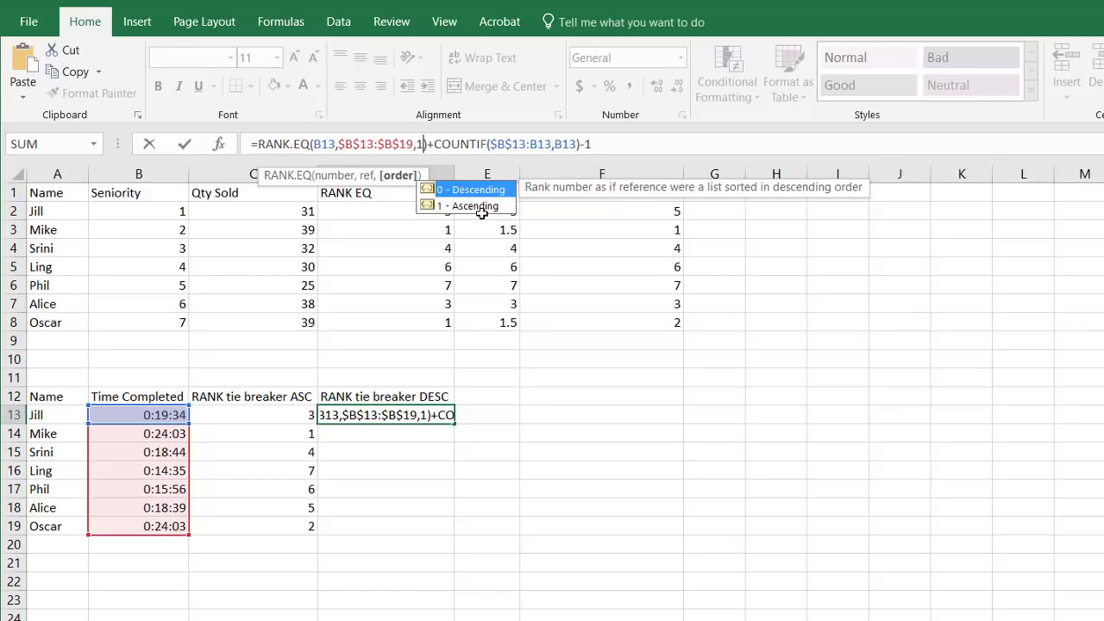
key("ctrl+Return")
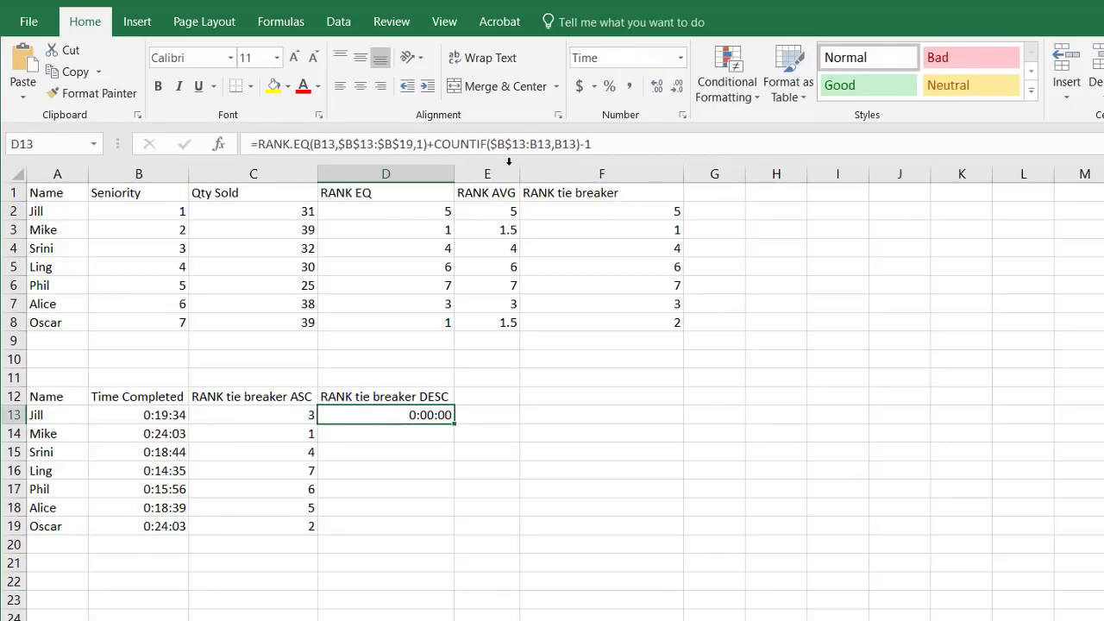
Format D13 as General and fill it to D19, giving ranks 5,6,4,1,2,3,7
left_click(680, 56)
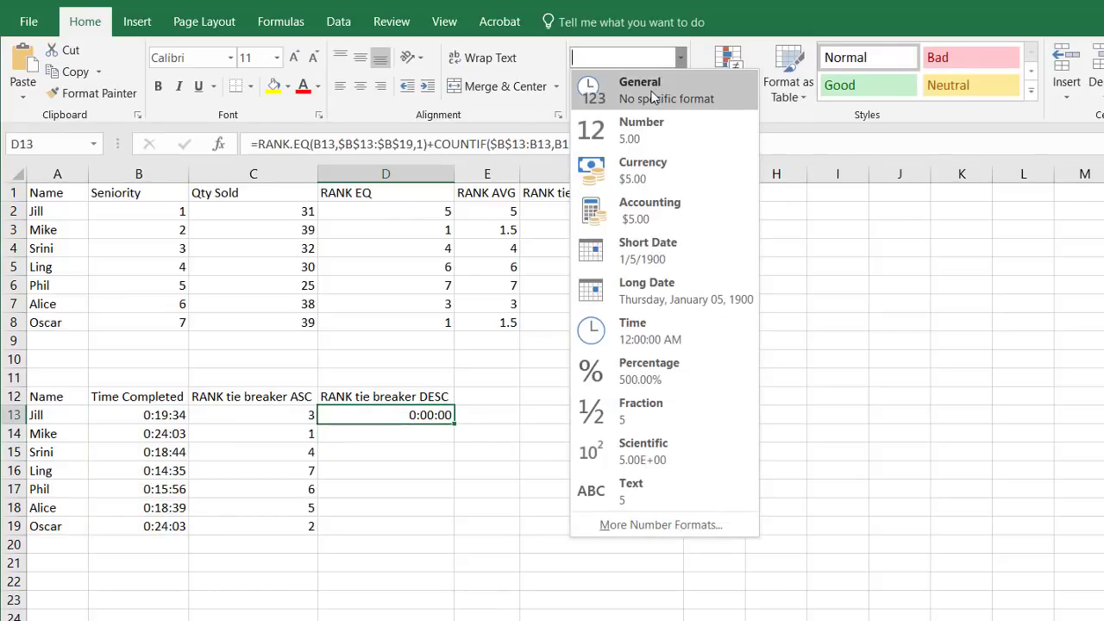
left_click(603, 82)
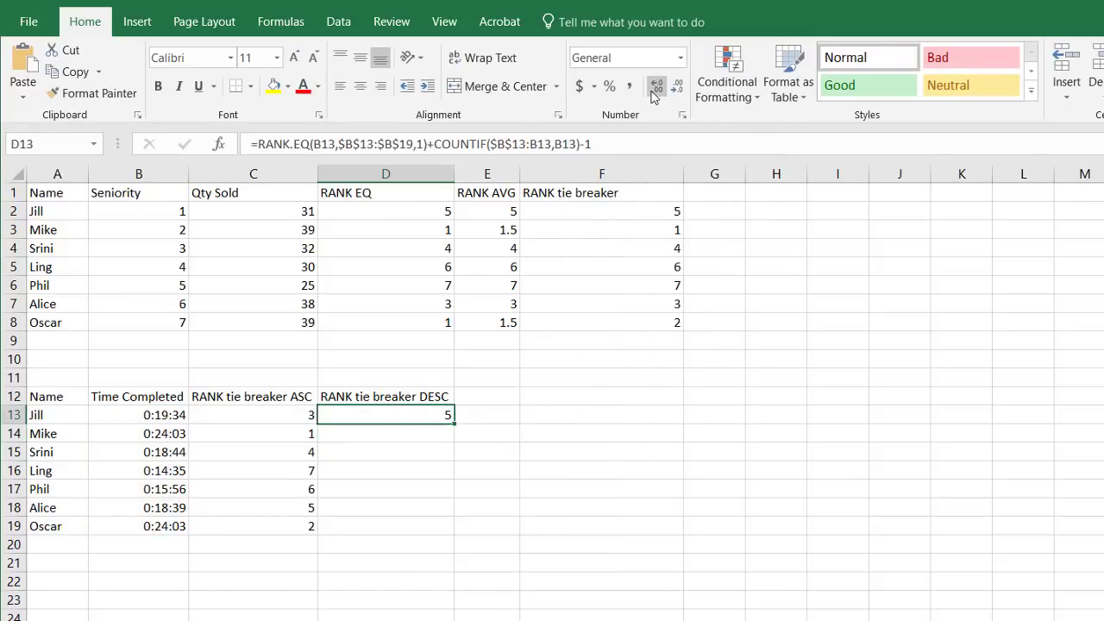
double_click(454, 424)
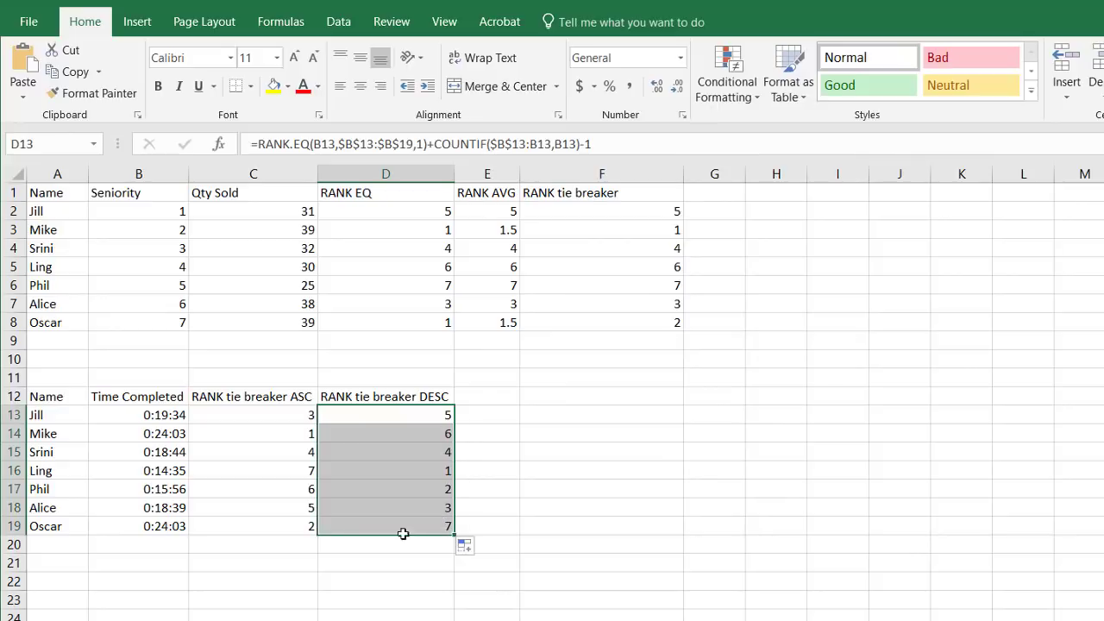
left_click(346, 433)
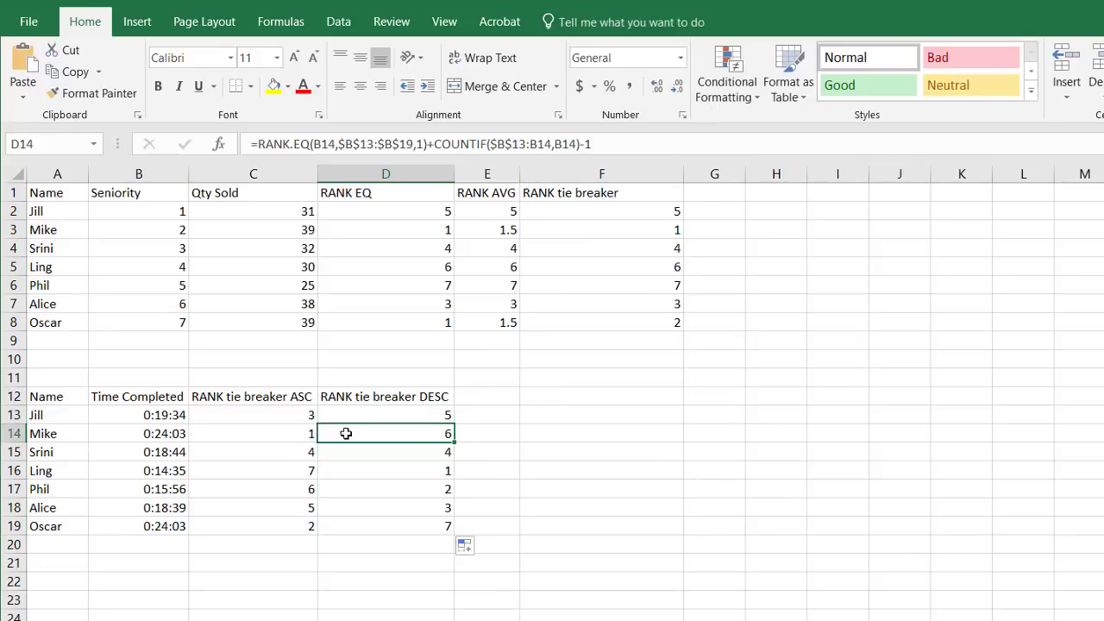
left_click(396, 525)
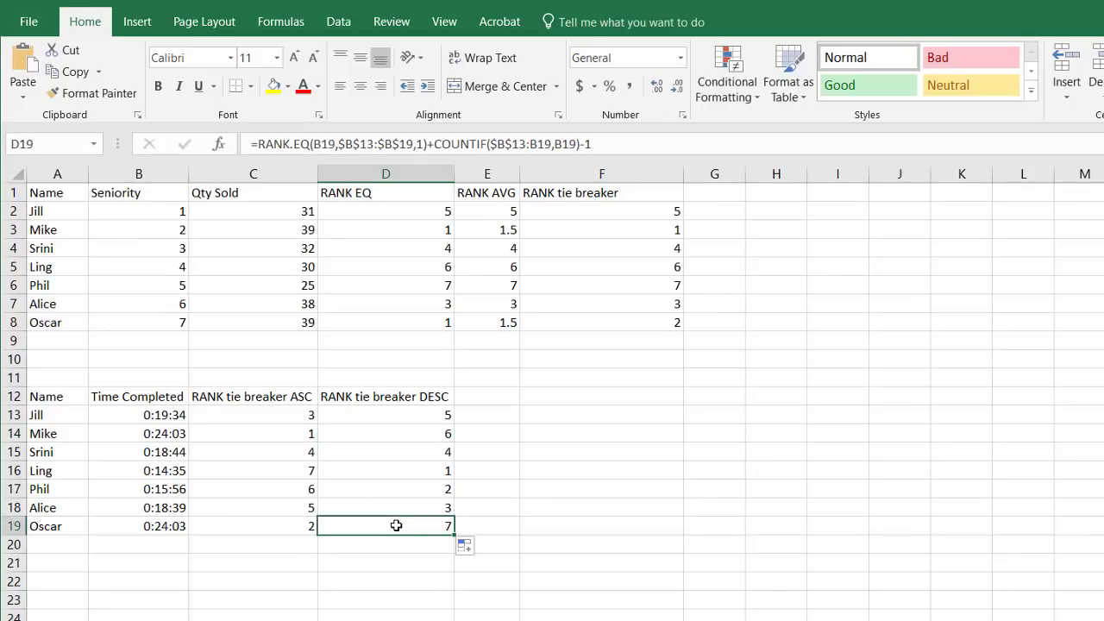
left_click(394, 474)
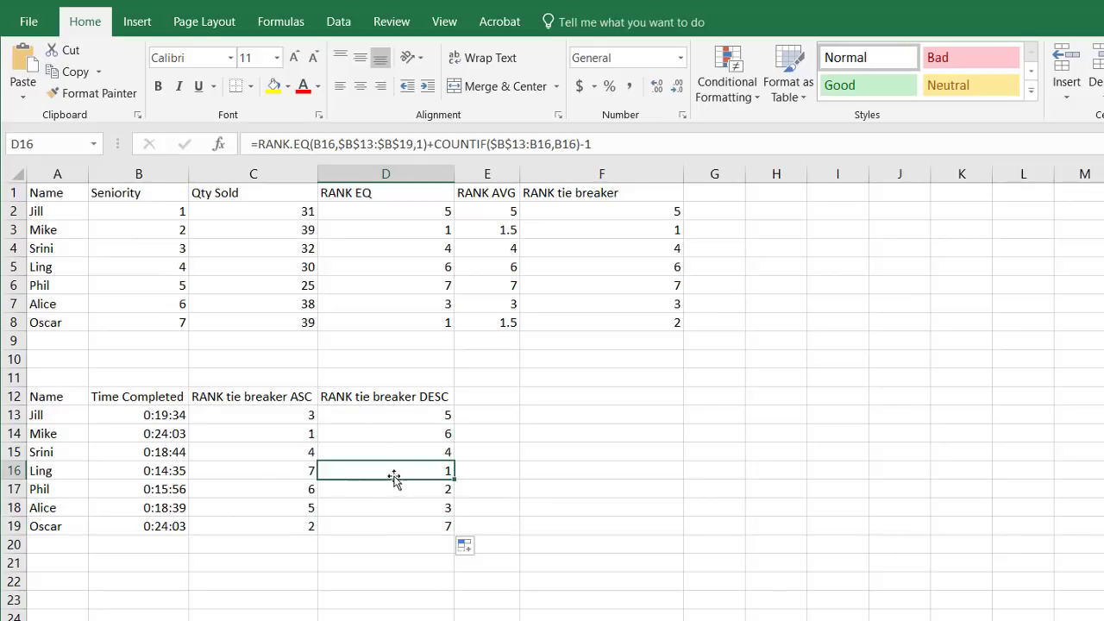
left_click(143, 468)
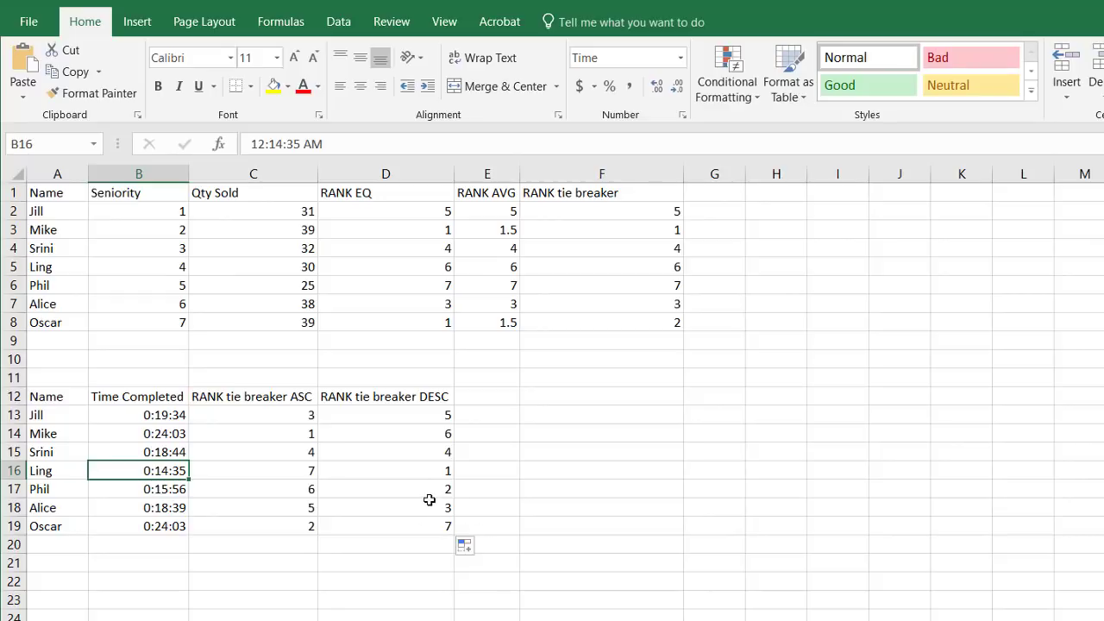
left_click(295, 414)
left_click(398, 401)
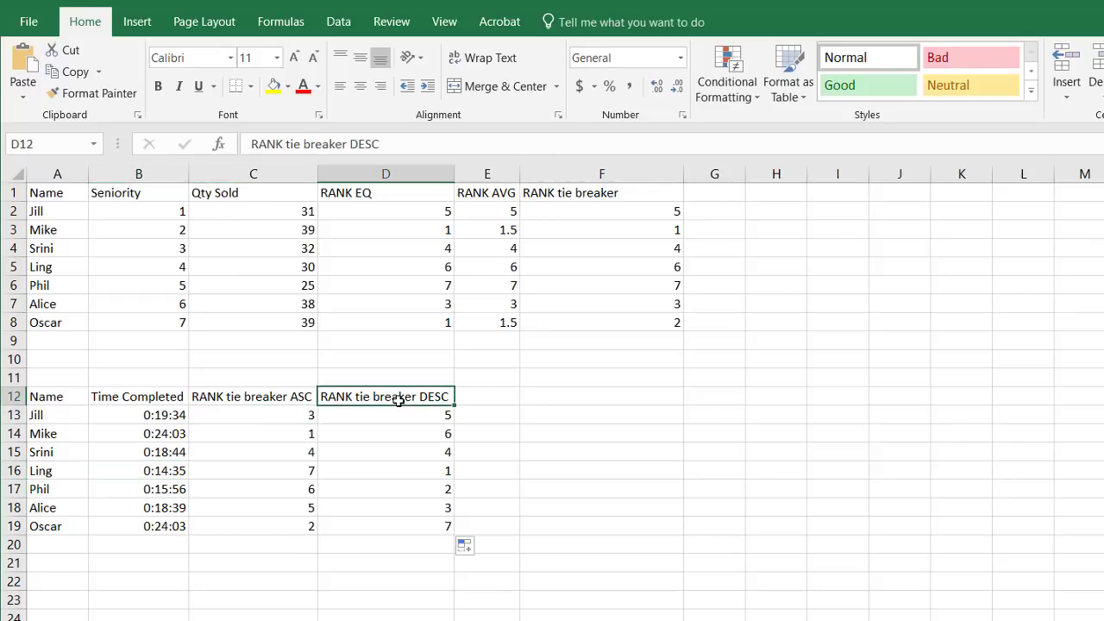